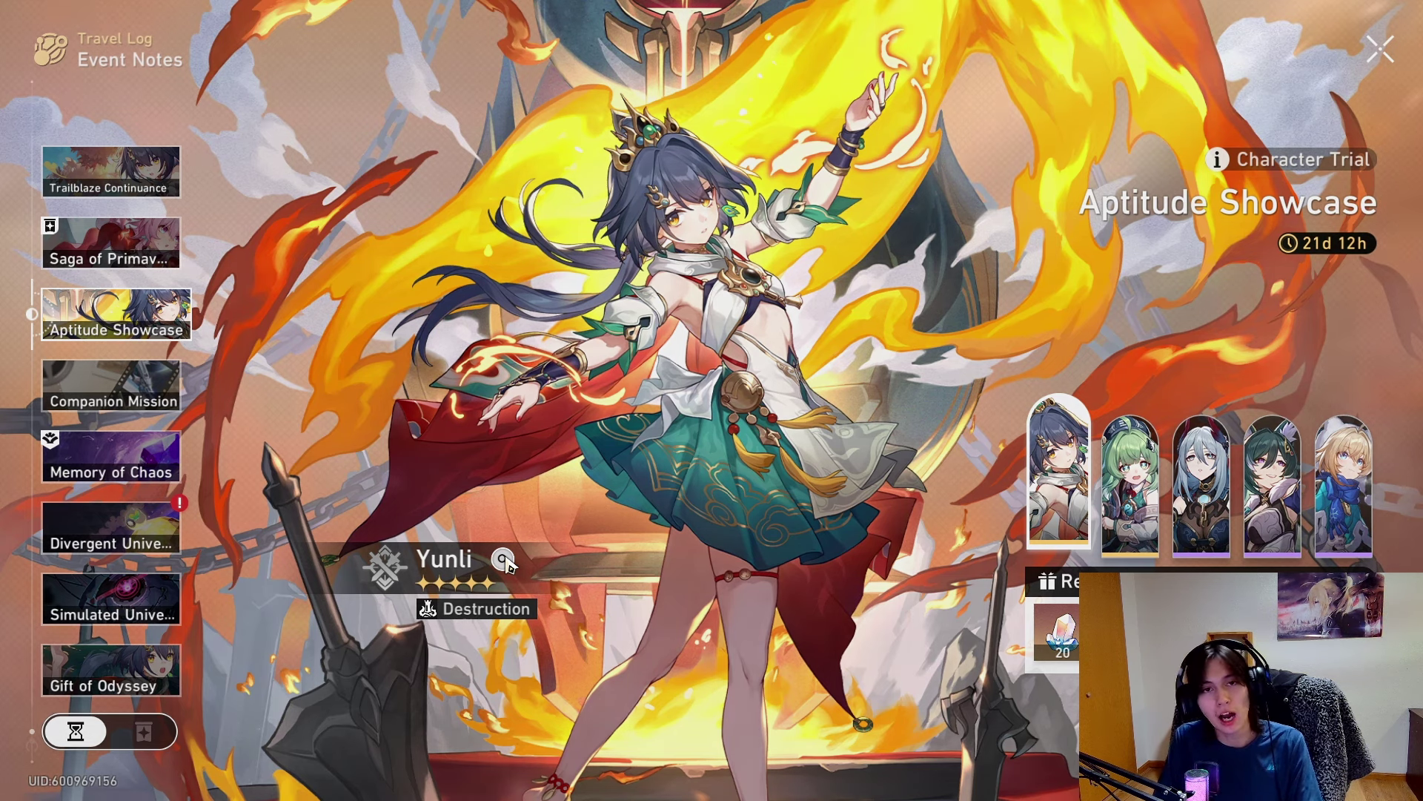
Step: Open Yunli's level 1 Destruction character details from the Aptitude Showcase event page
left_click(505, 561)
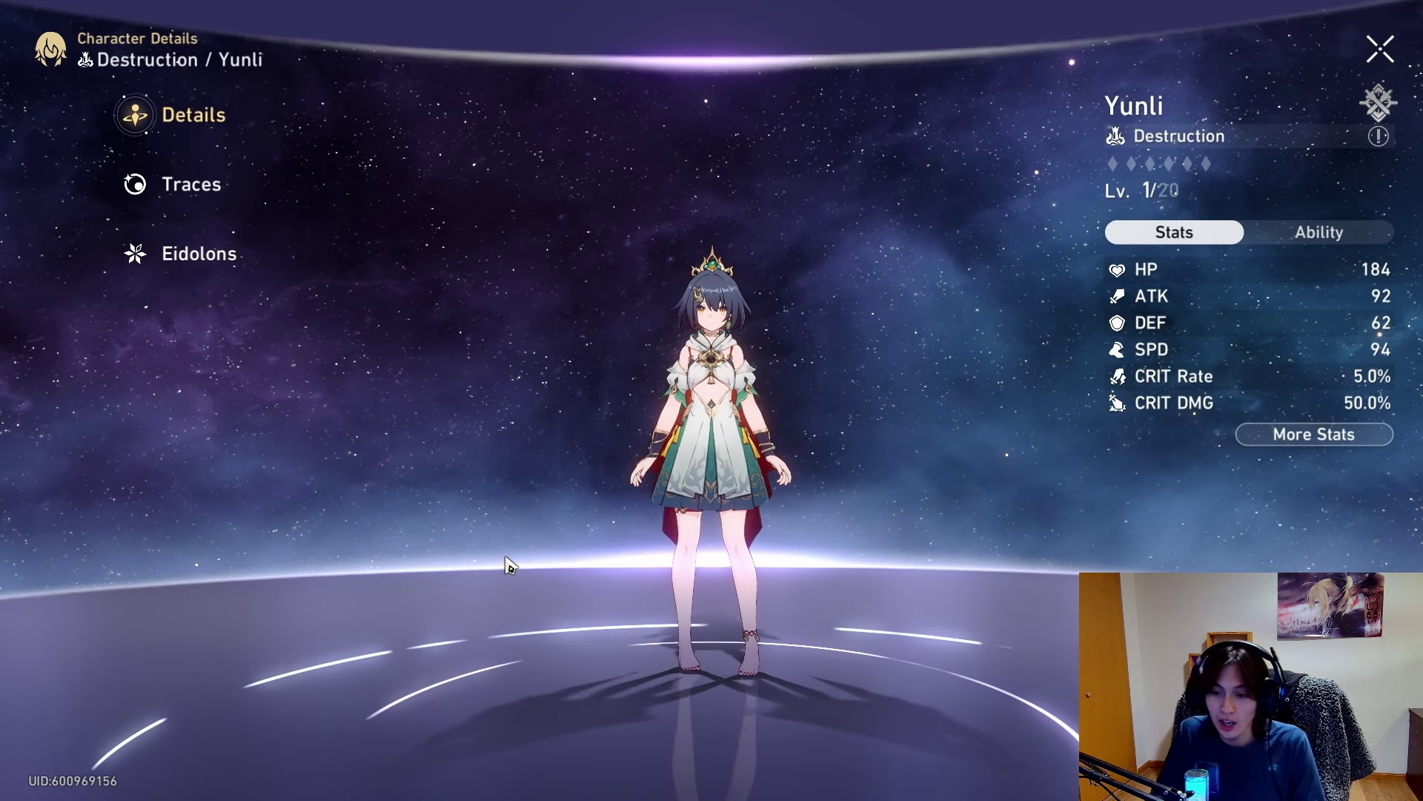
scroll(533, 522, "up", 3)
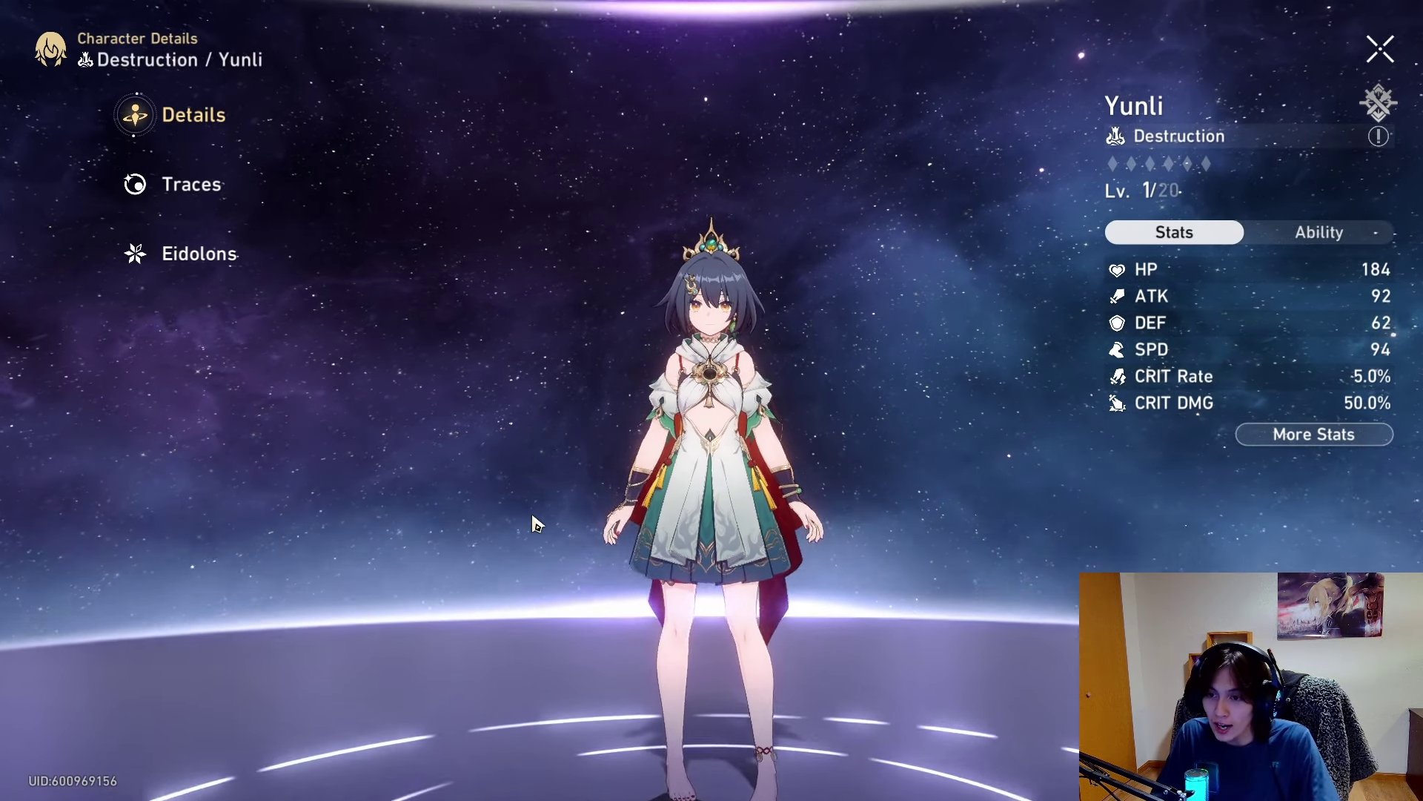
scroll(533, 524, "up", 3)
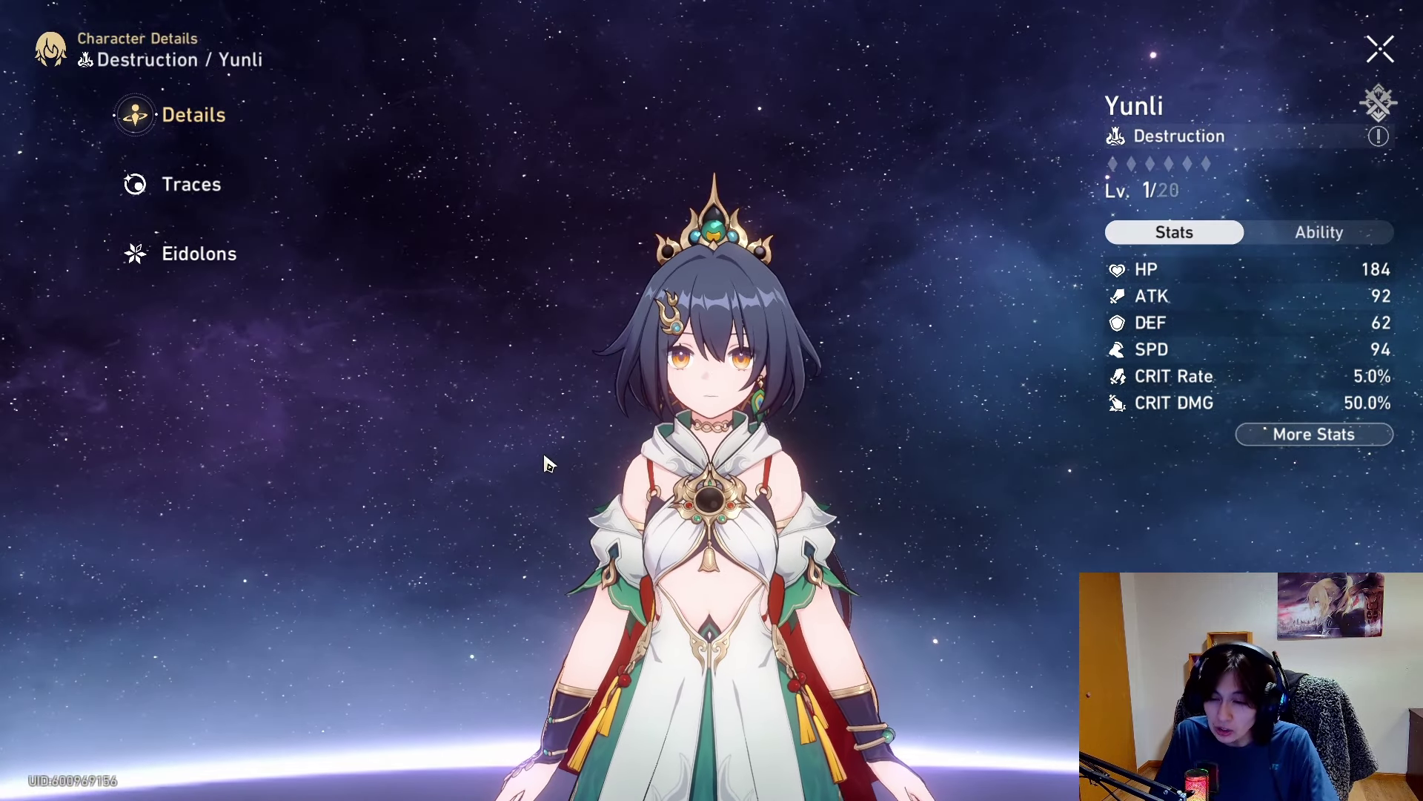
scroll(575, 482, "up", 3)
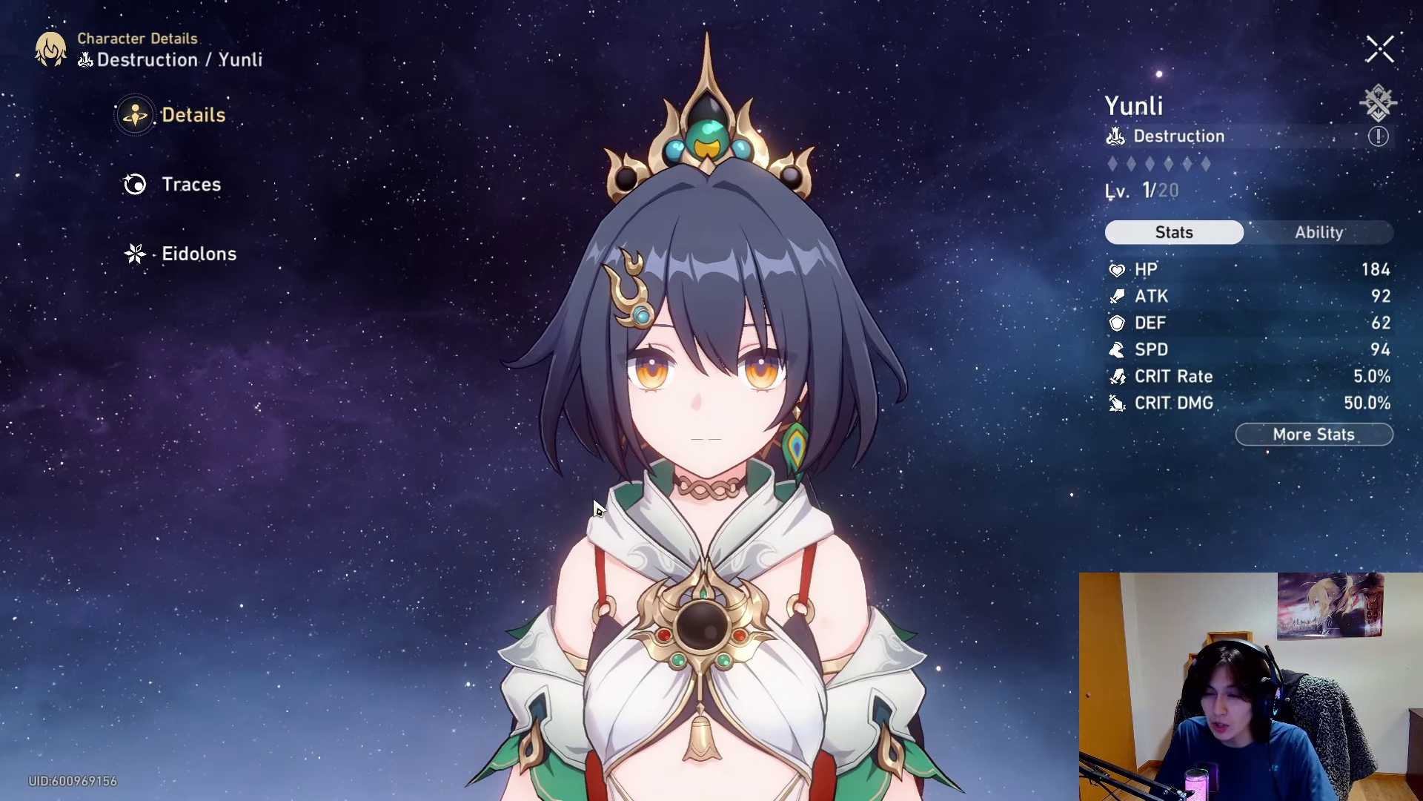
Step: Leave Yunli's details and start her Aptitude Showcase trial stage
key("Escape")
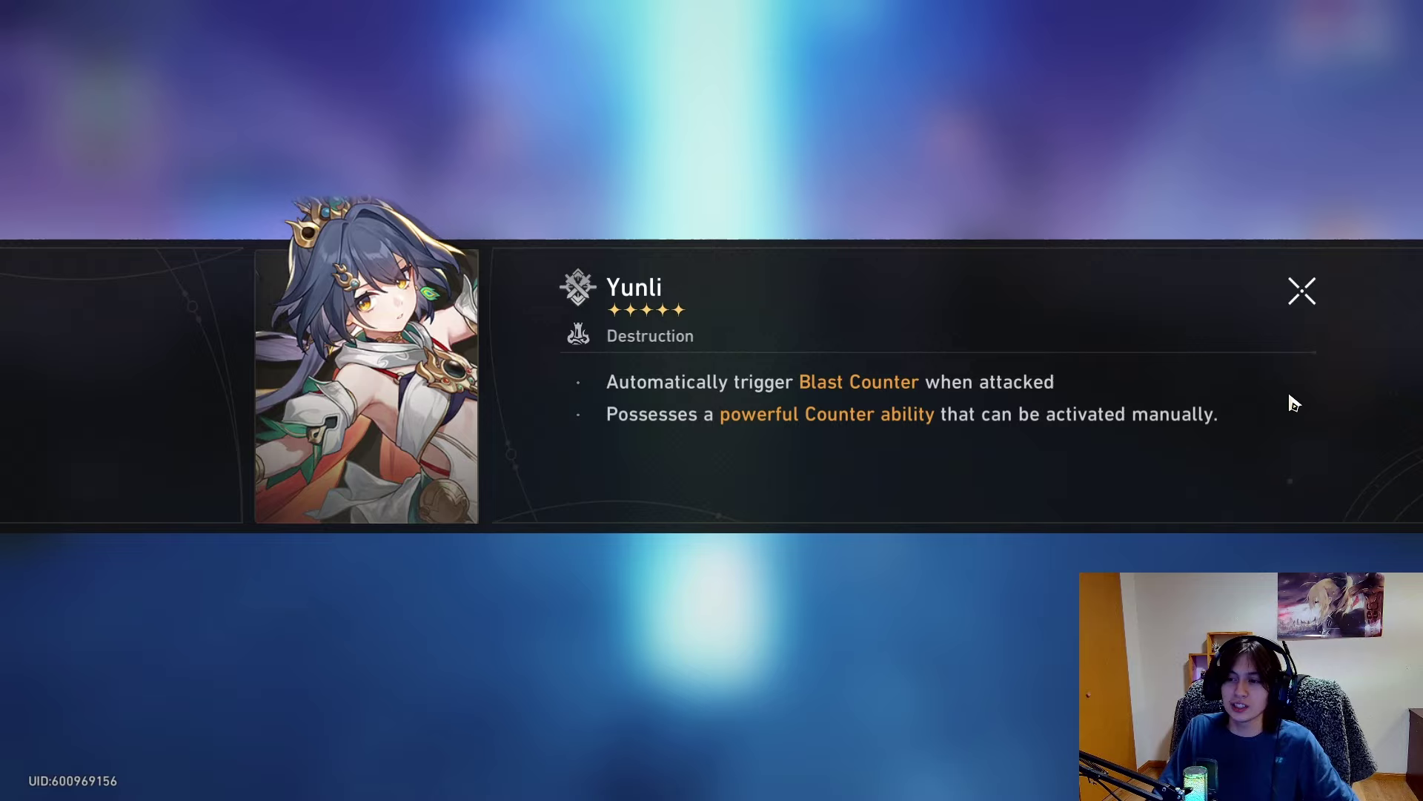
Step: Enter the trial and review Yunli's Dance at Sunset light cone and her Traces tree
left_click(1301, 292)
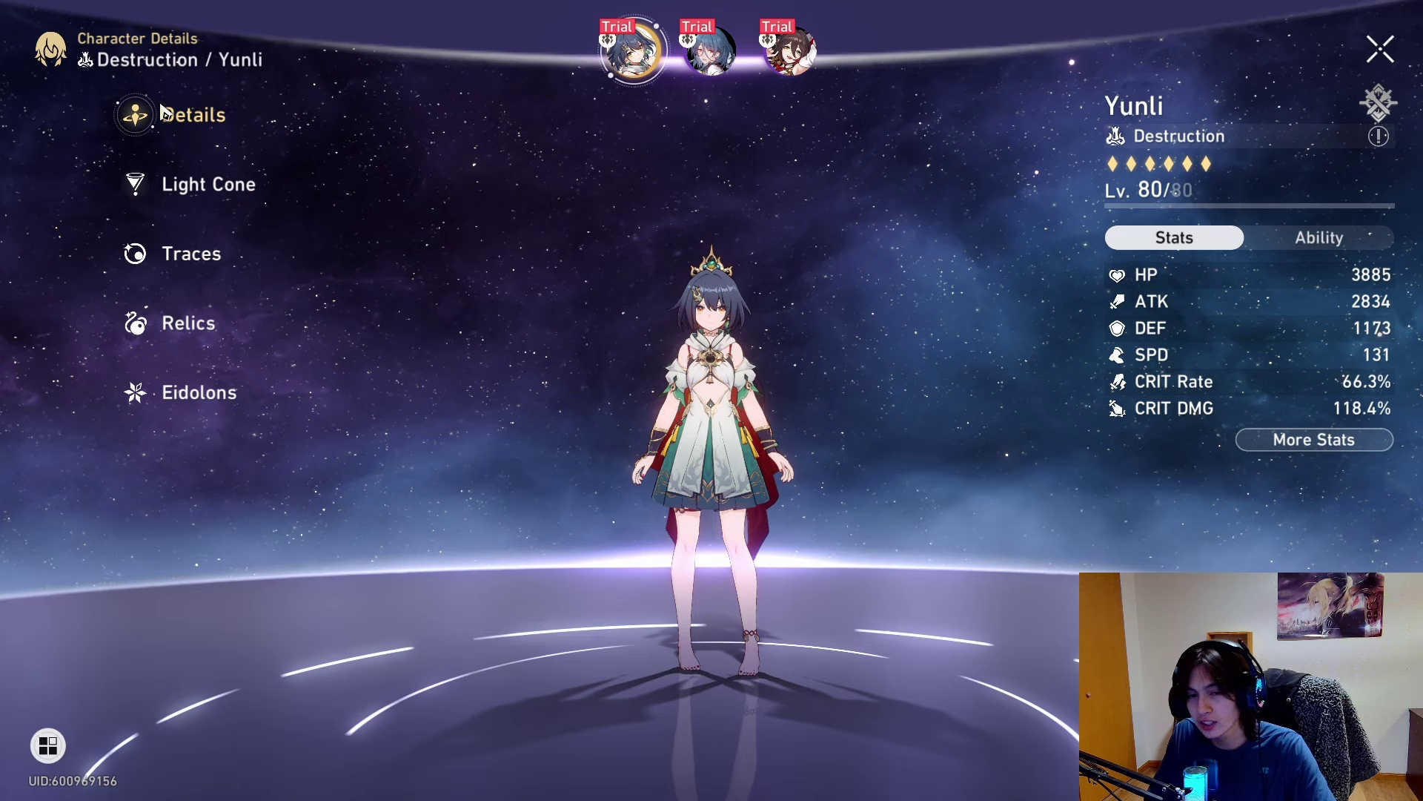
left_click(178, 183)
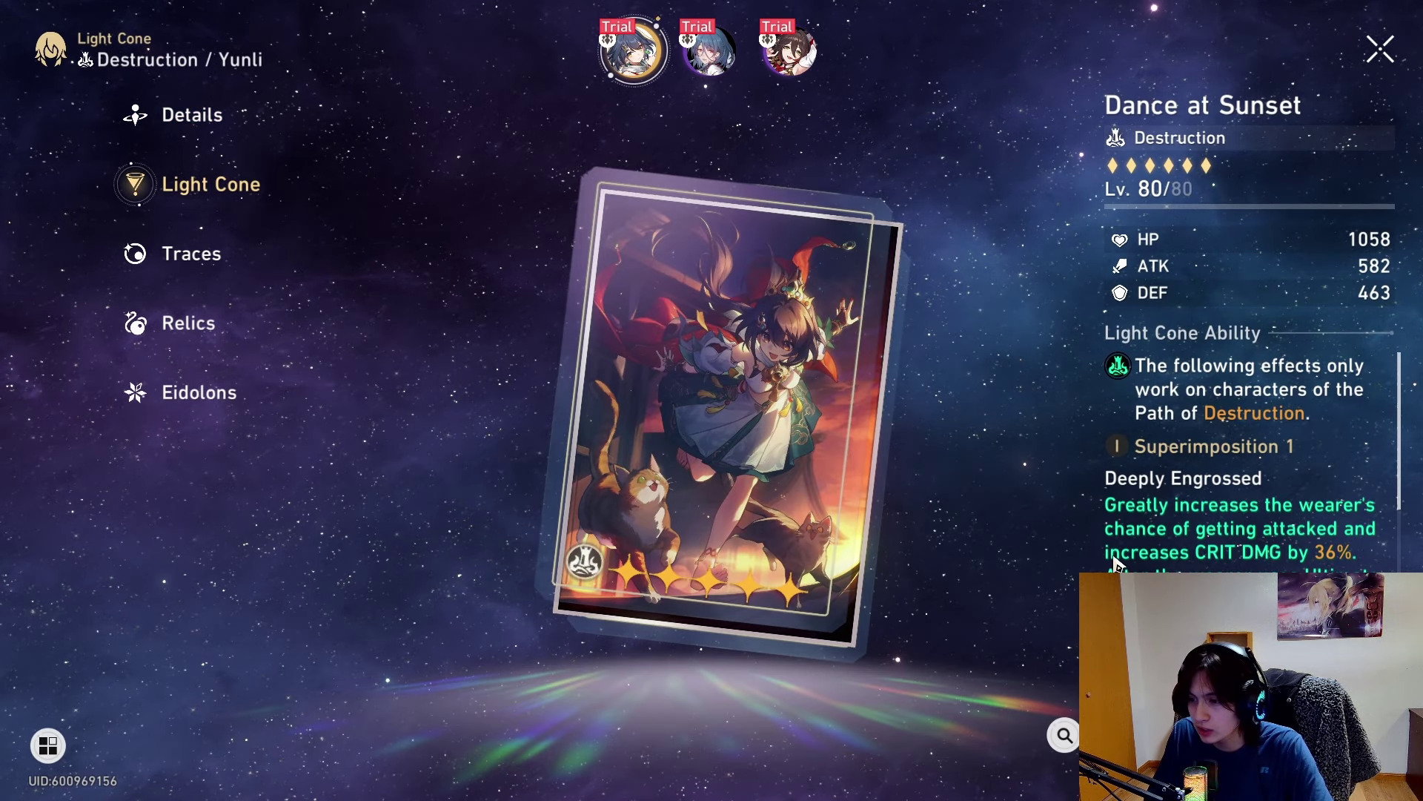
scroll(1224, 534, "down", 3)
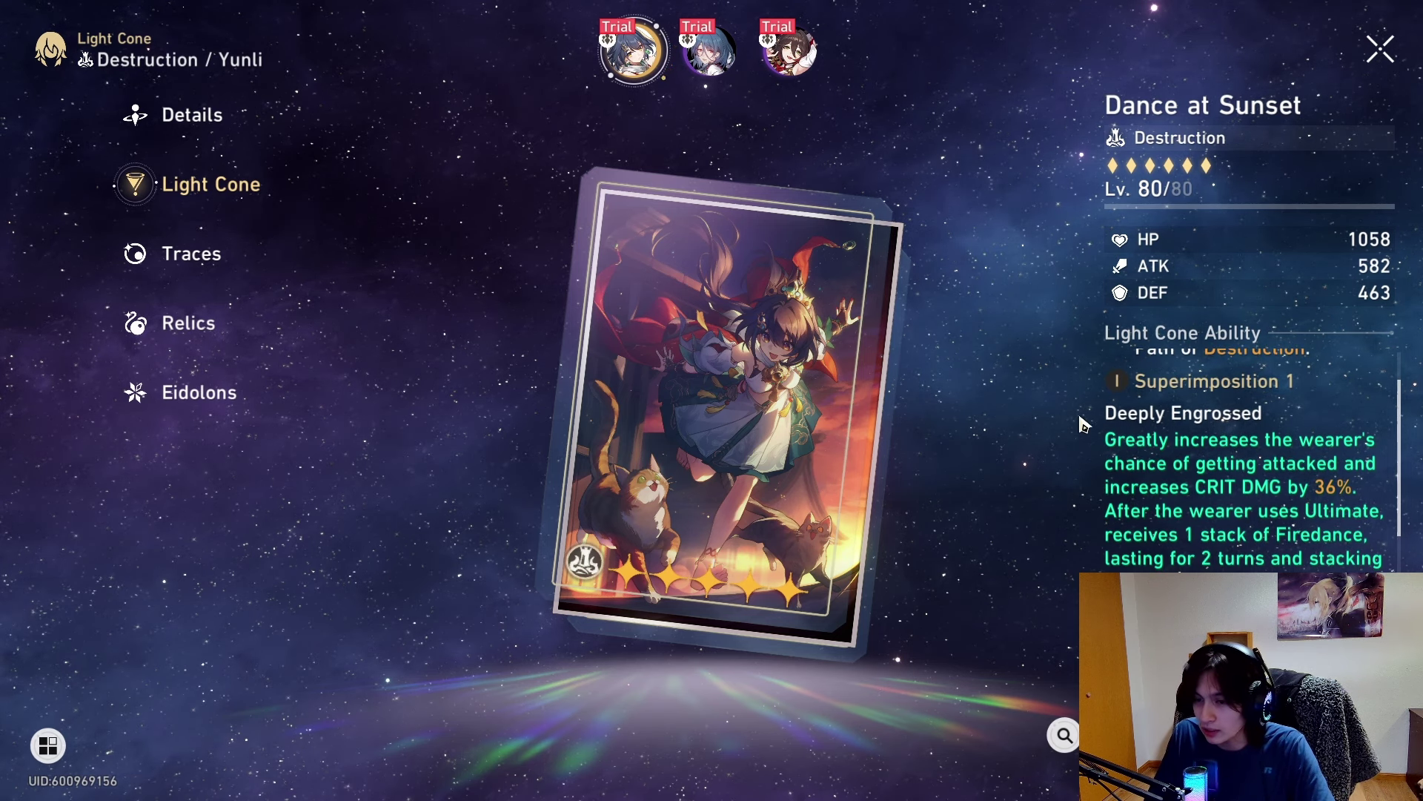
scroll(1168, 447, "down", 3)
scroll(1168, 448, "down", 2)
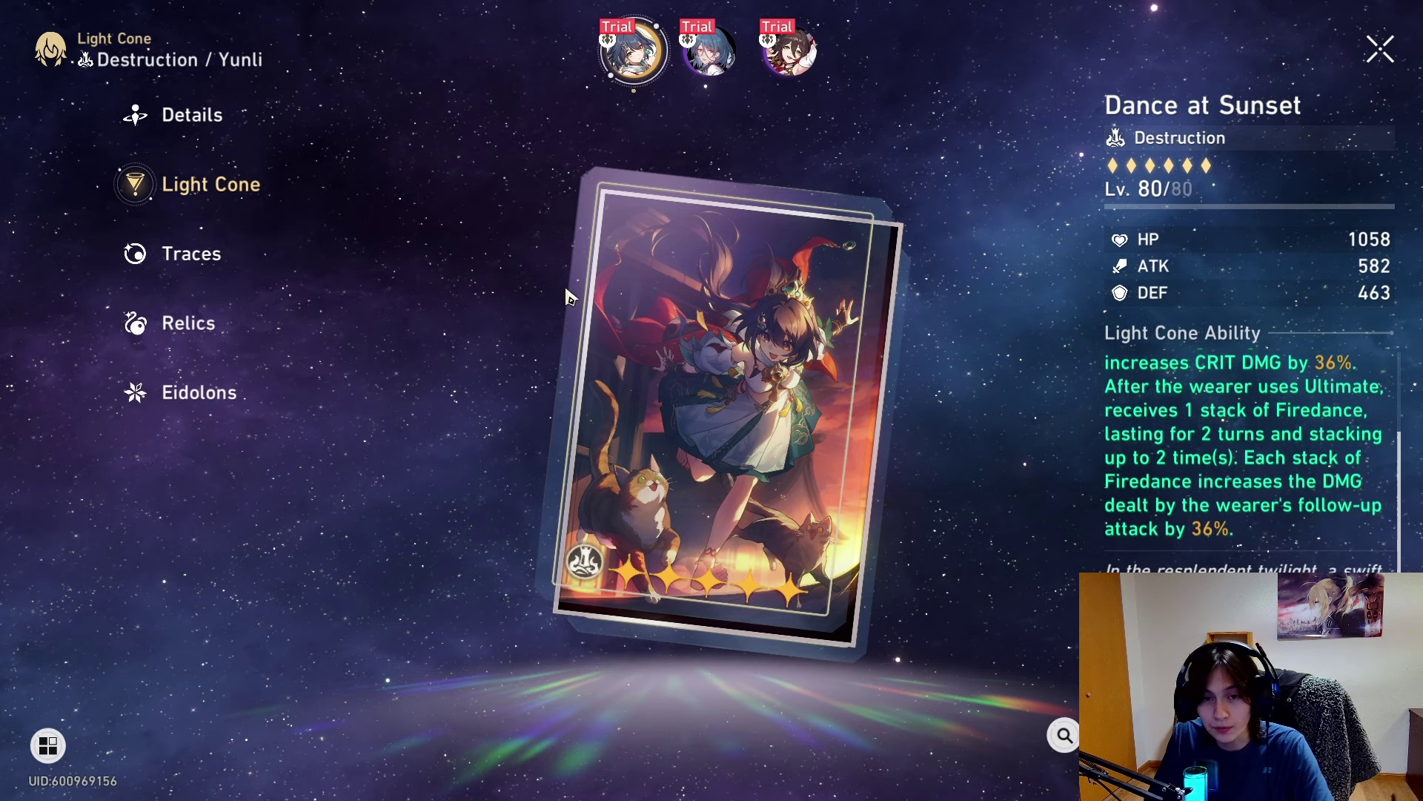
left_click(192, 254)
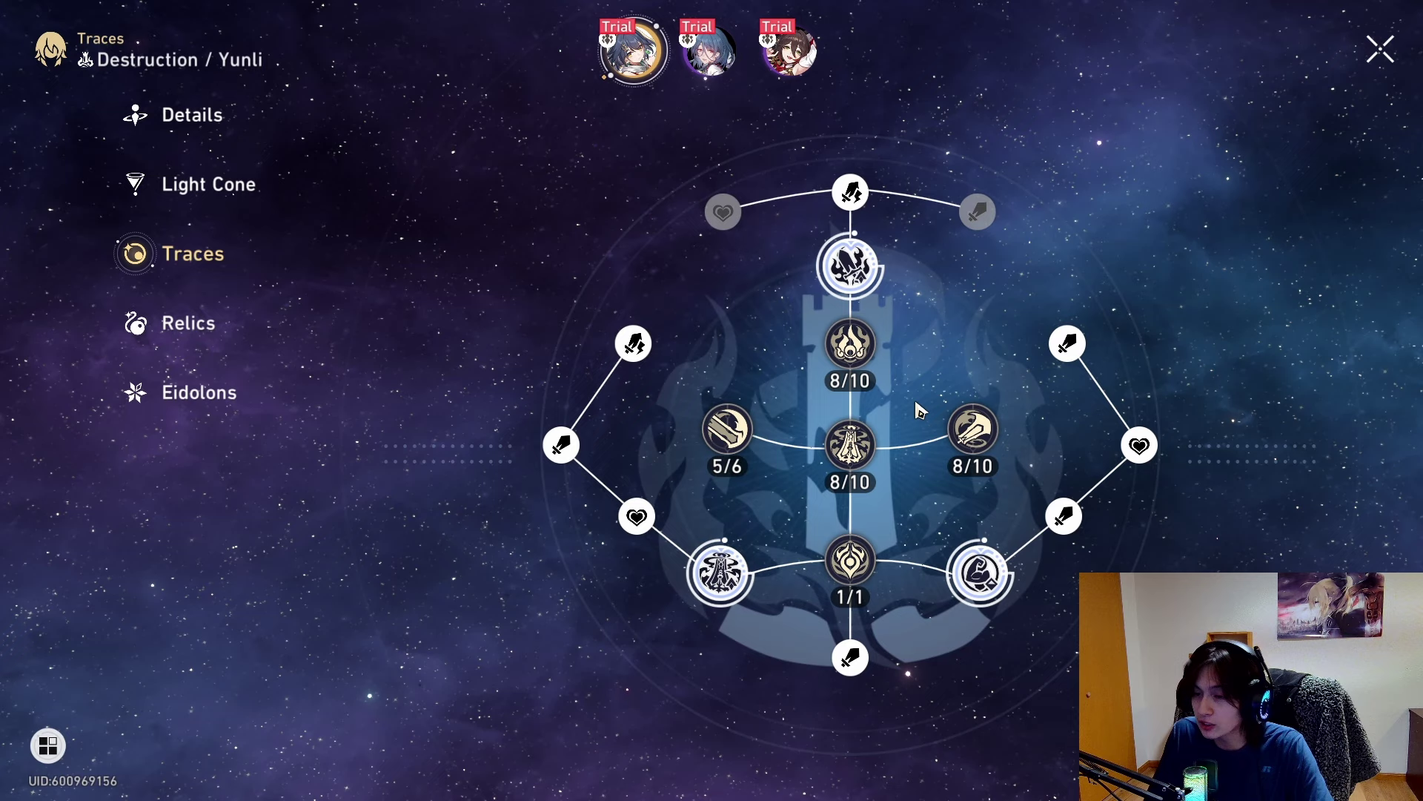
Step: Read Yunli's Talent Flashforge and her Skill Bladeborne Quake descriptions
left_click(850, 344)
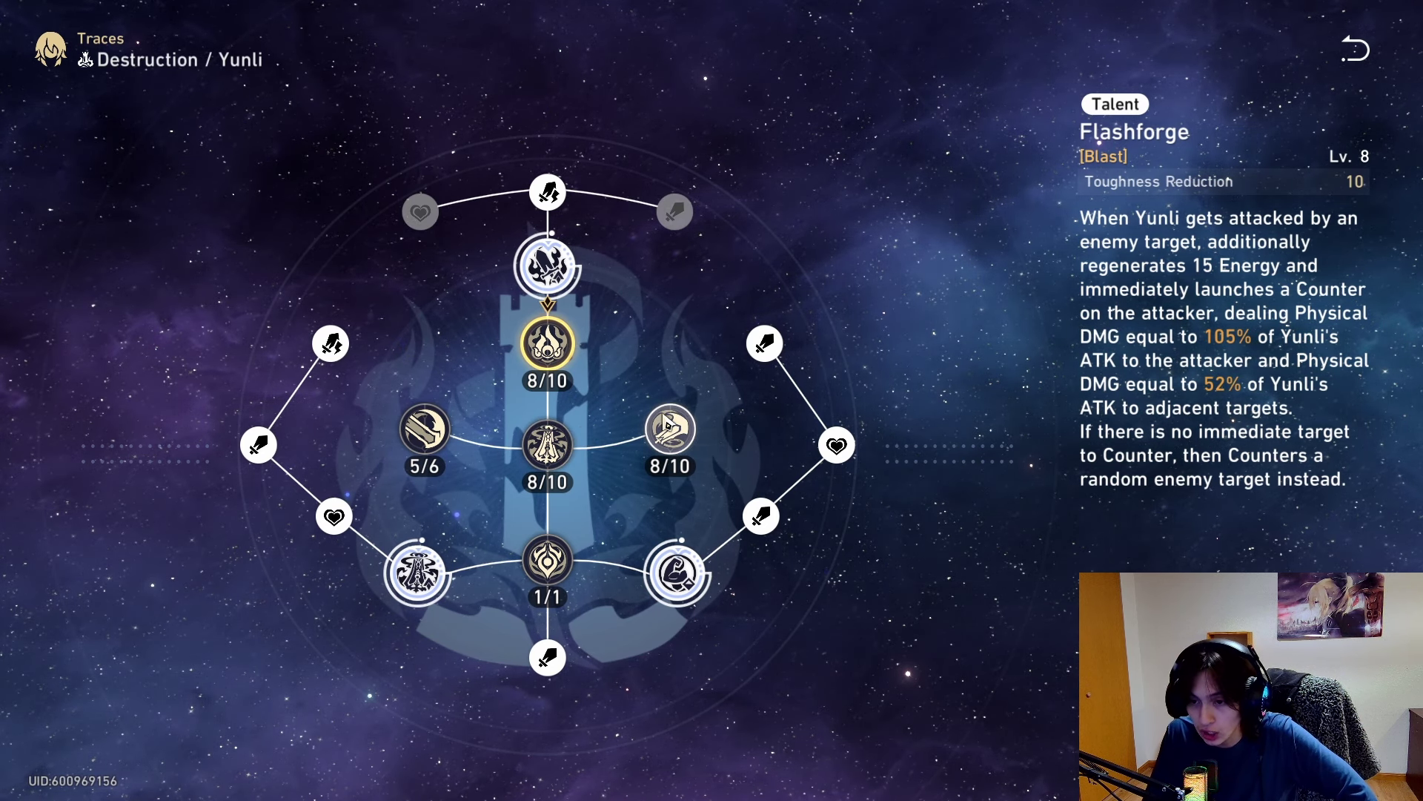
left_click(671, 429)
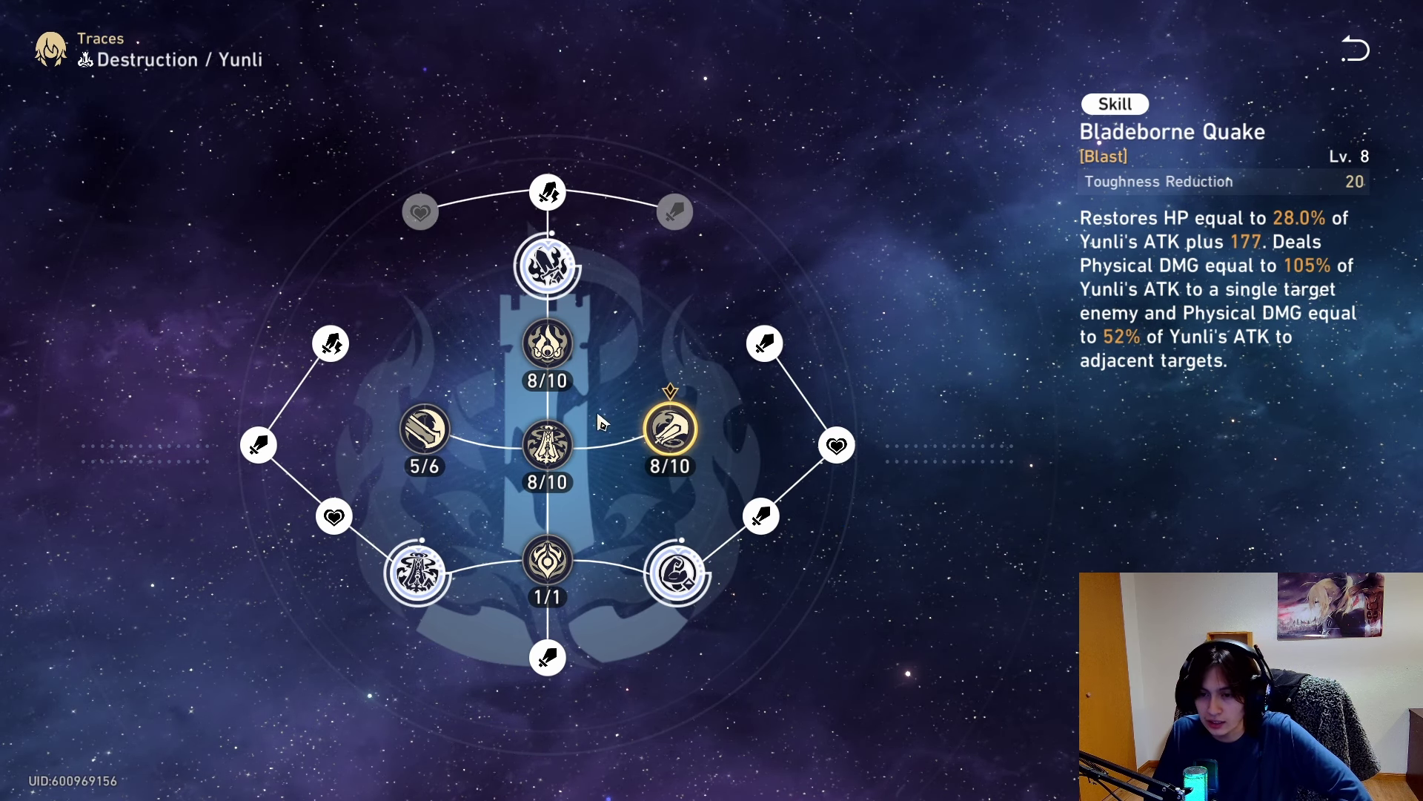
Step: Review Yunli's Ultimate, Basic ATK and Posterior Precedence Technique descriptions
left_click(551, 448)
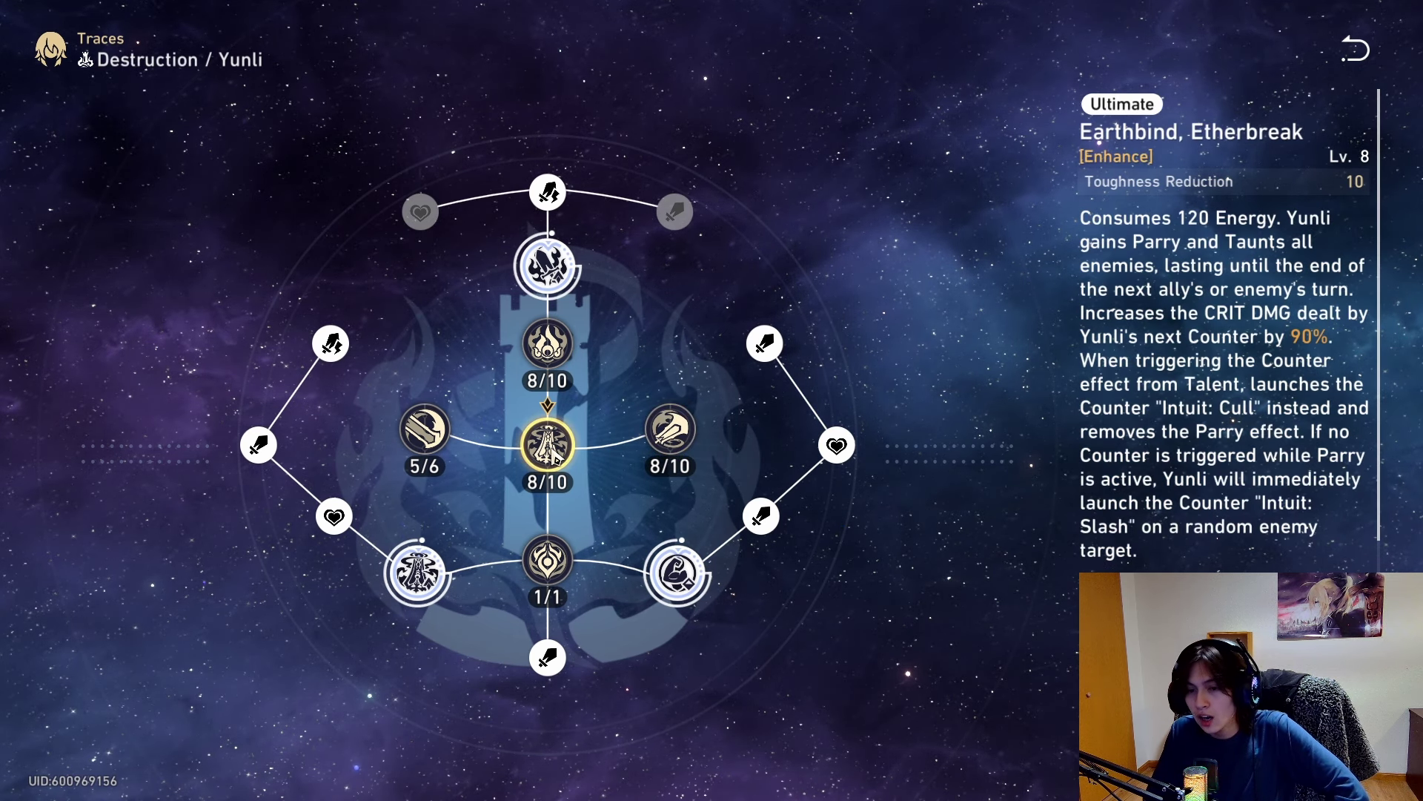
left_click(424, 429)
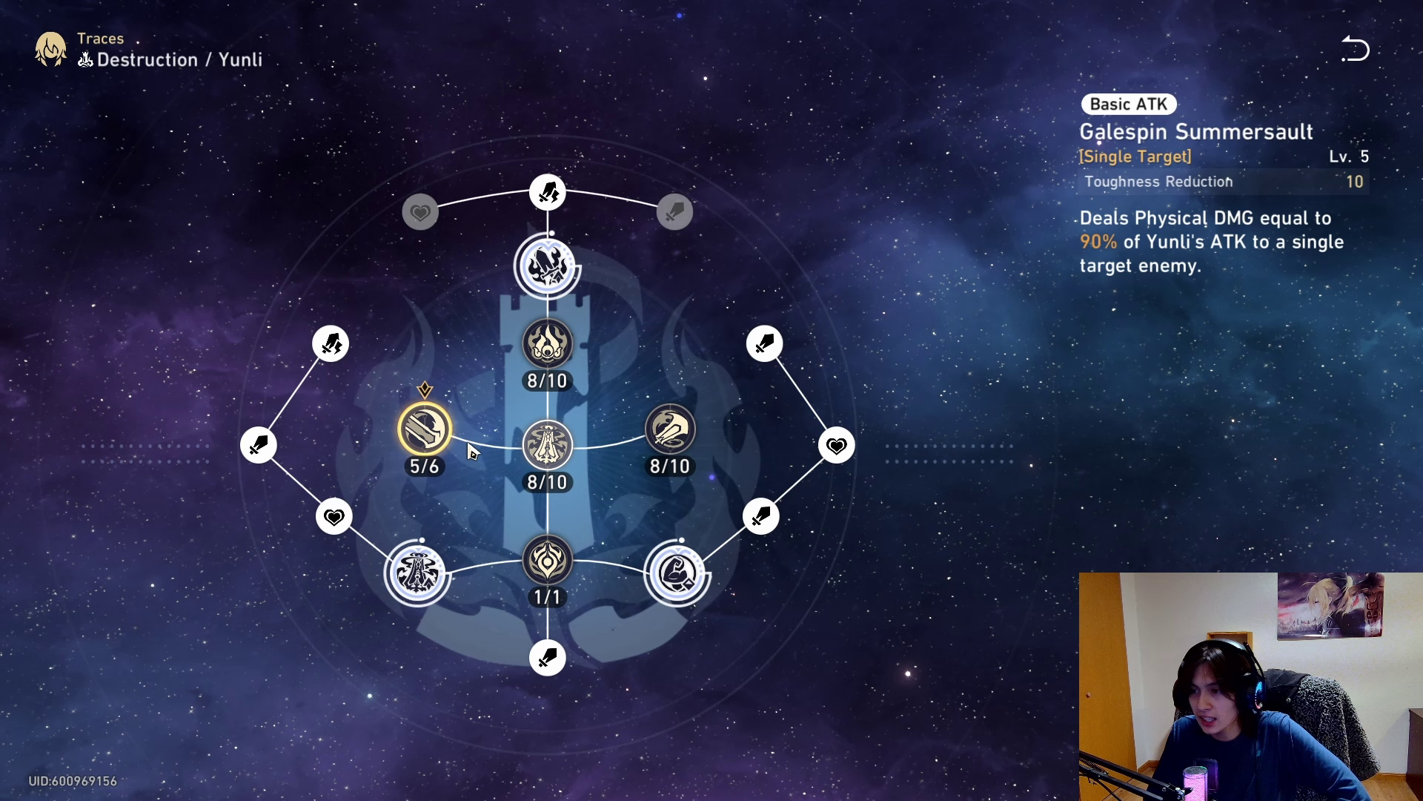
left_click(546, 454)
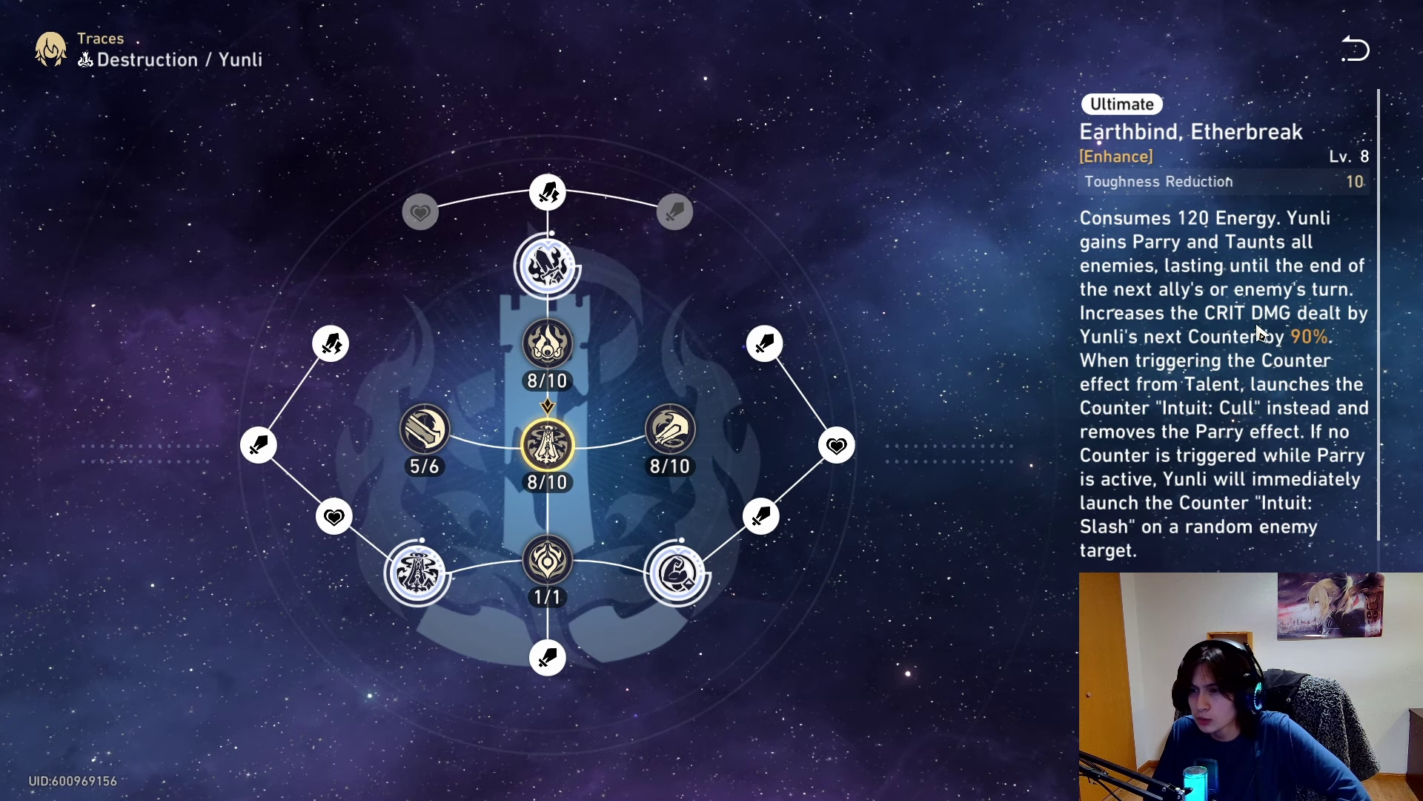
scroll(1266, 385, "down", 1)
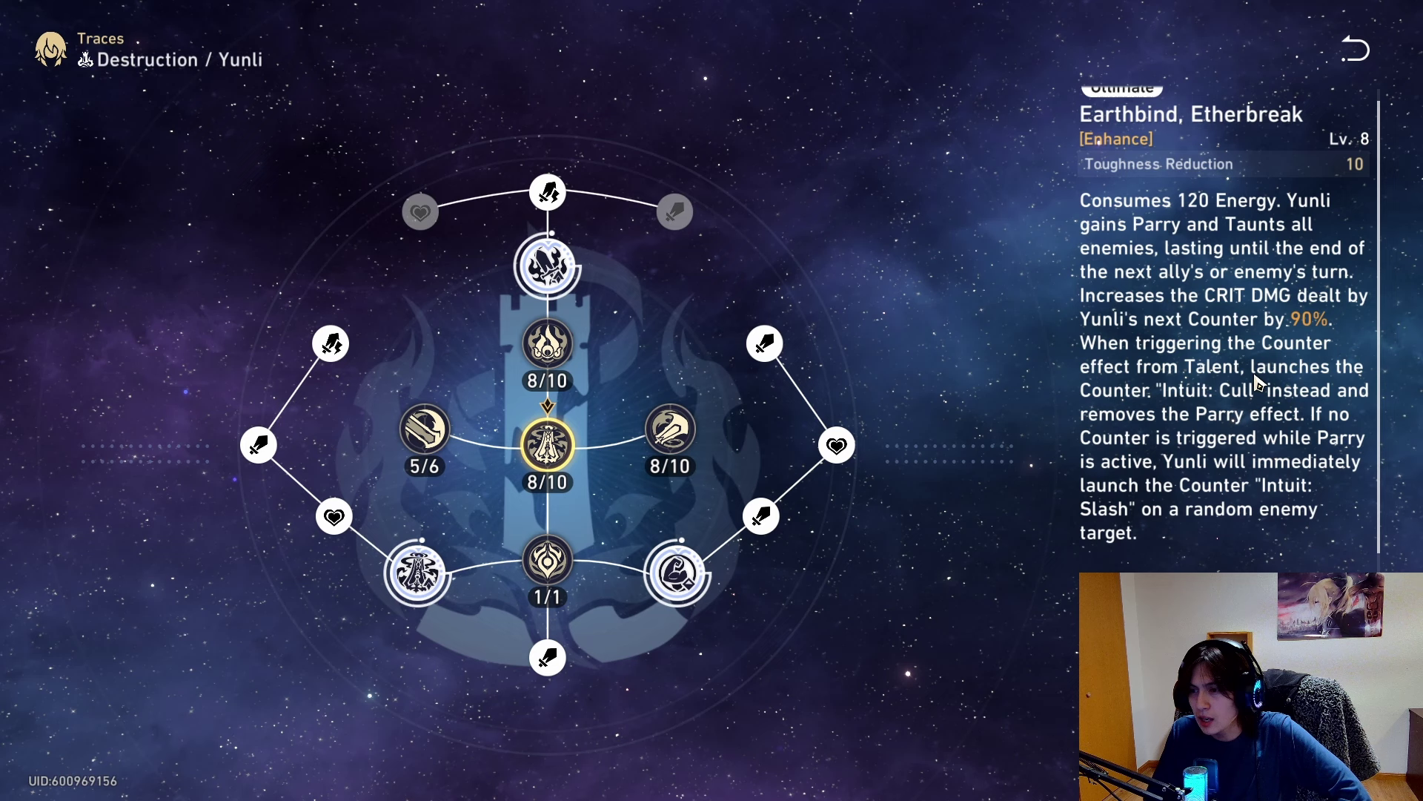
scroll(1257, 382, "down", 1)
scroll(1288, 408, "down", 1)
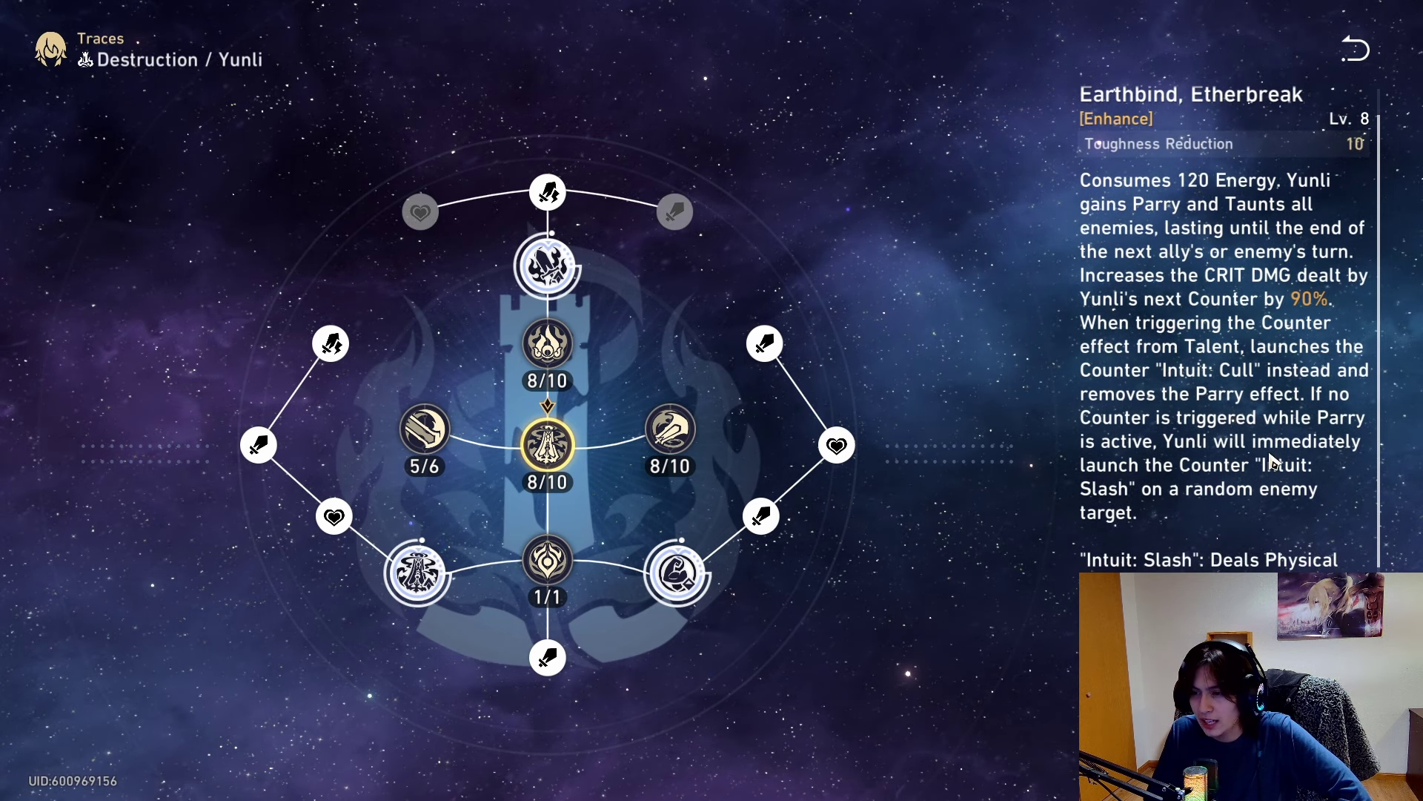
scroll(1270, 461, "down", 1)
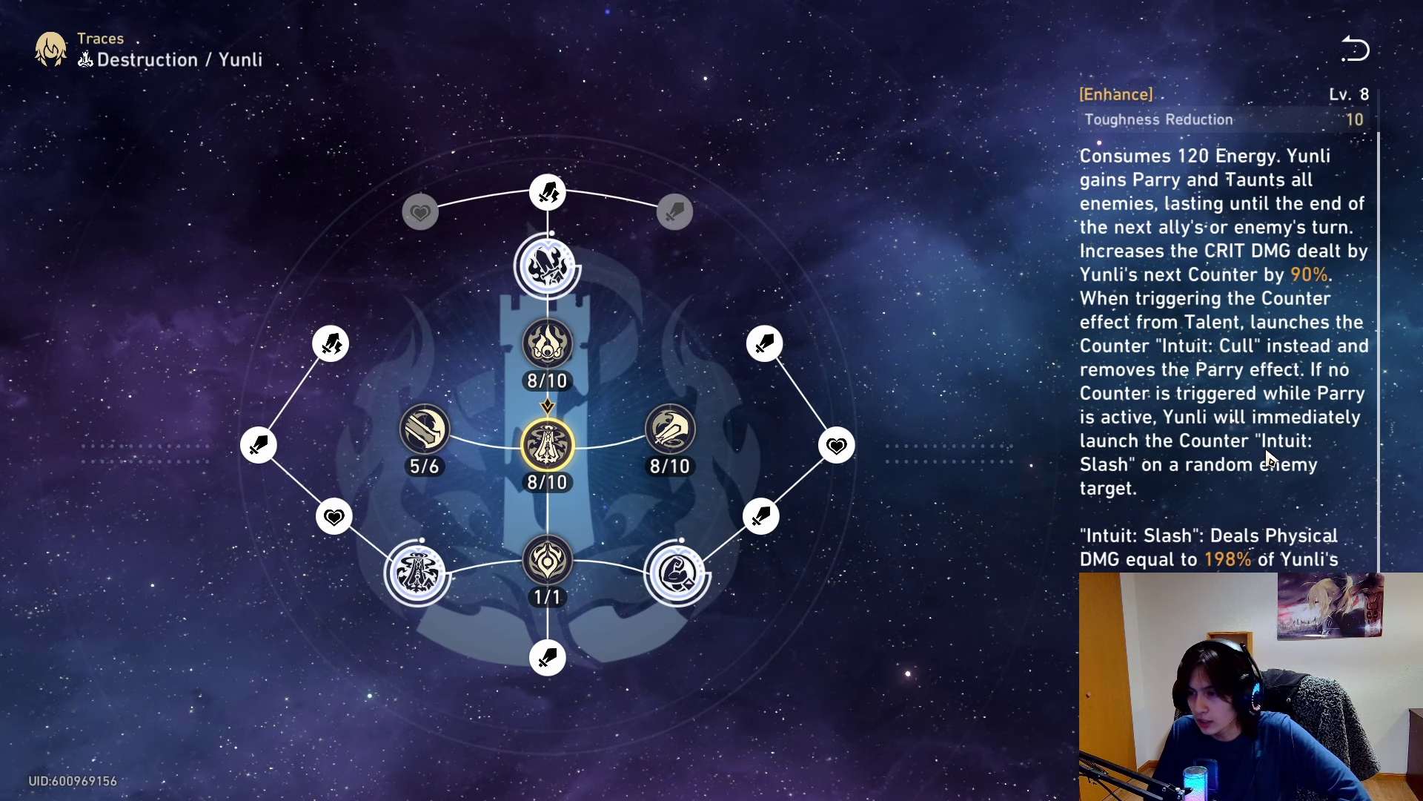
scroll(1272, 460, "down", 1)
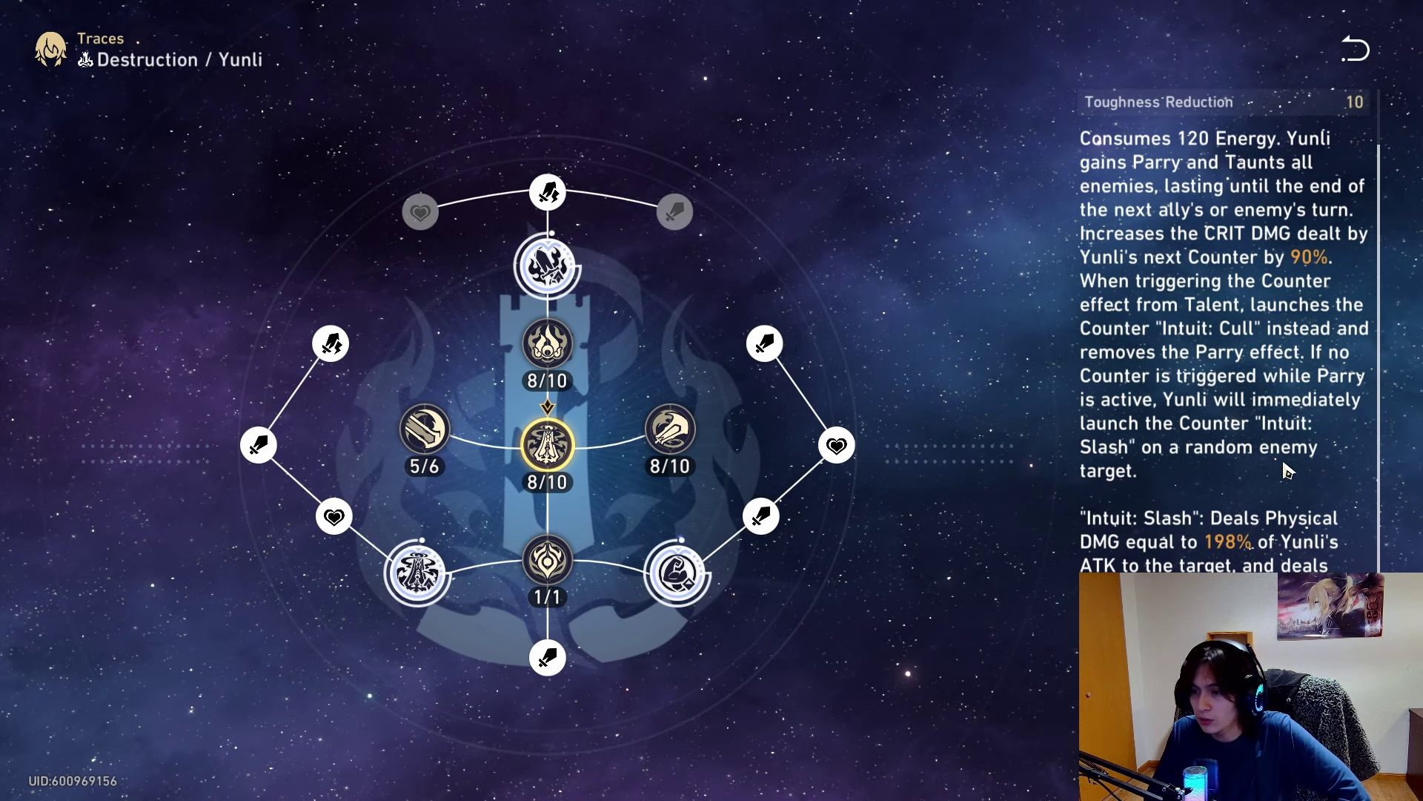
scroll(1236, 419, "down", 2)
scroll(1236, 420, "down", 2)
scroll(1225, 401, "down", 1)
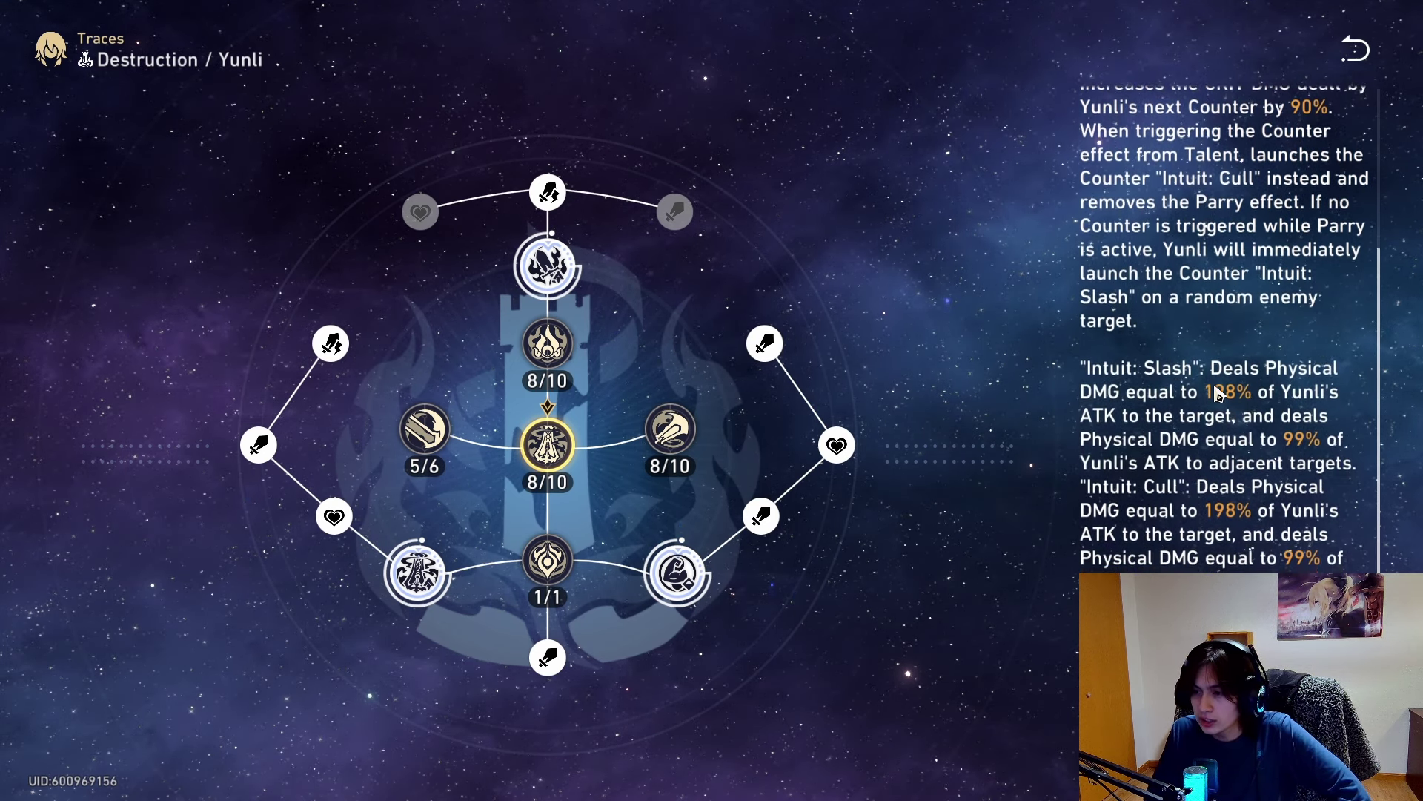
scroll(1219, 397, "down", 2)
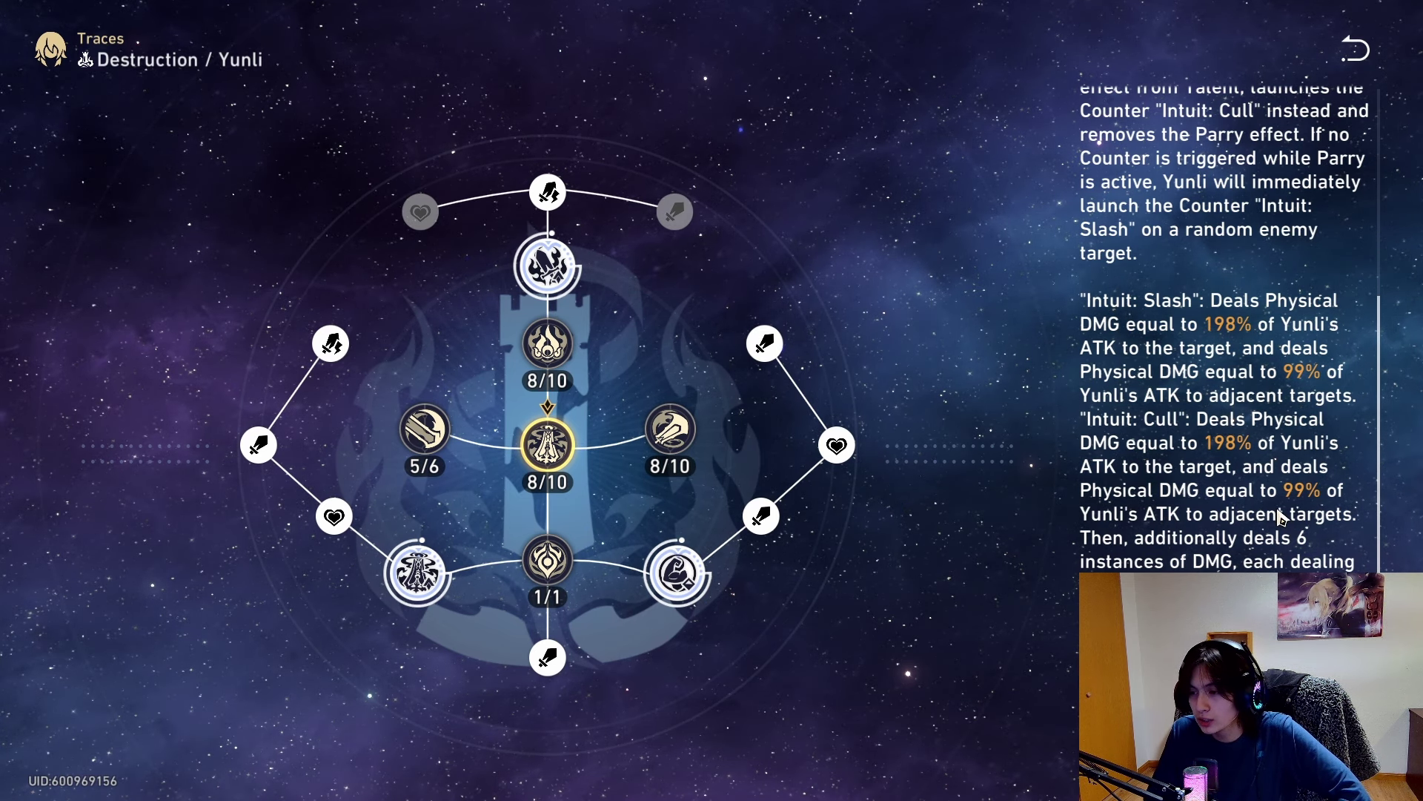
scroll(1201, 551, "down", 2)
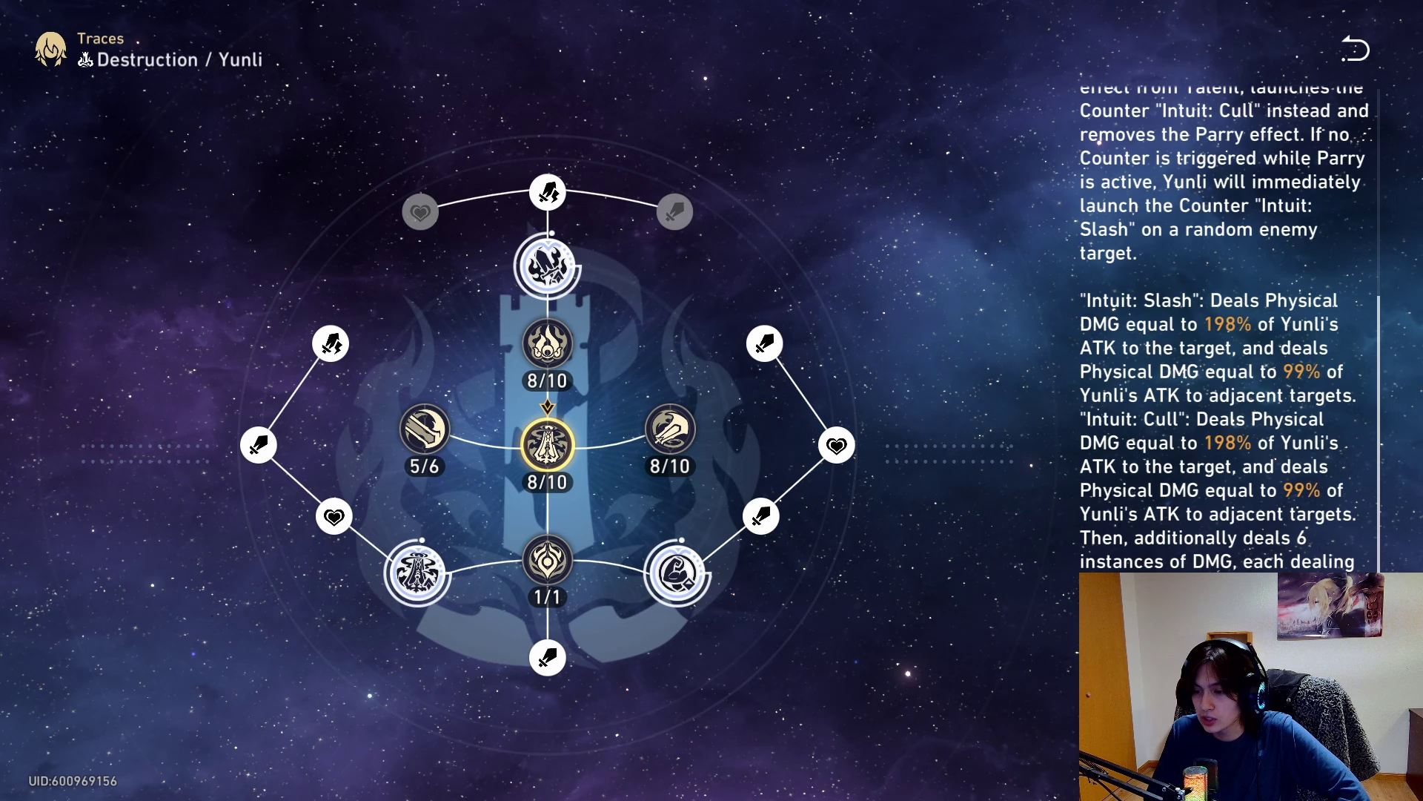
scroll(1201, 444, "down", 2)
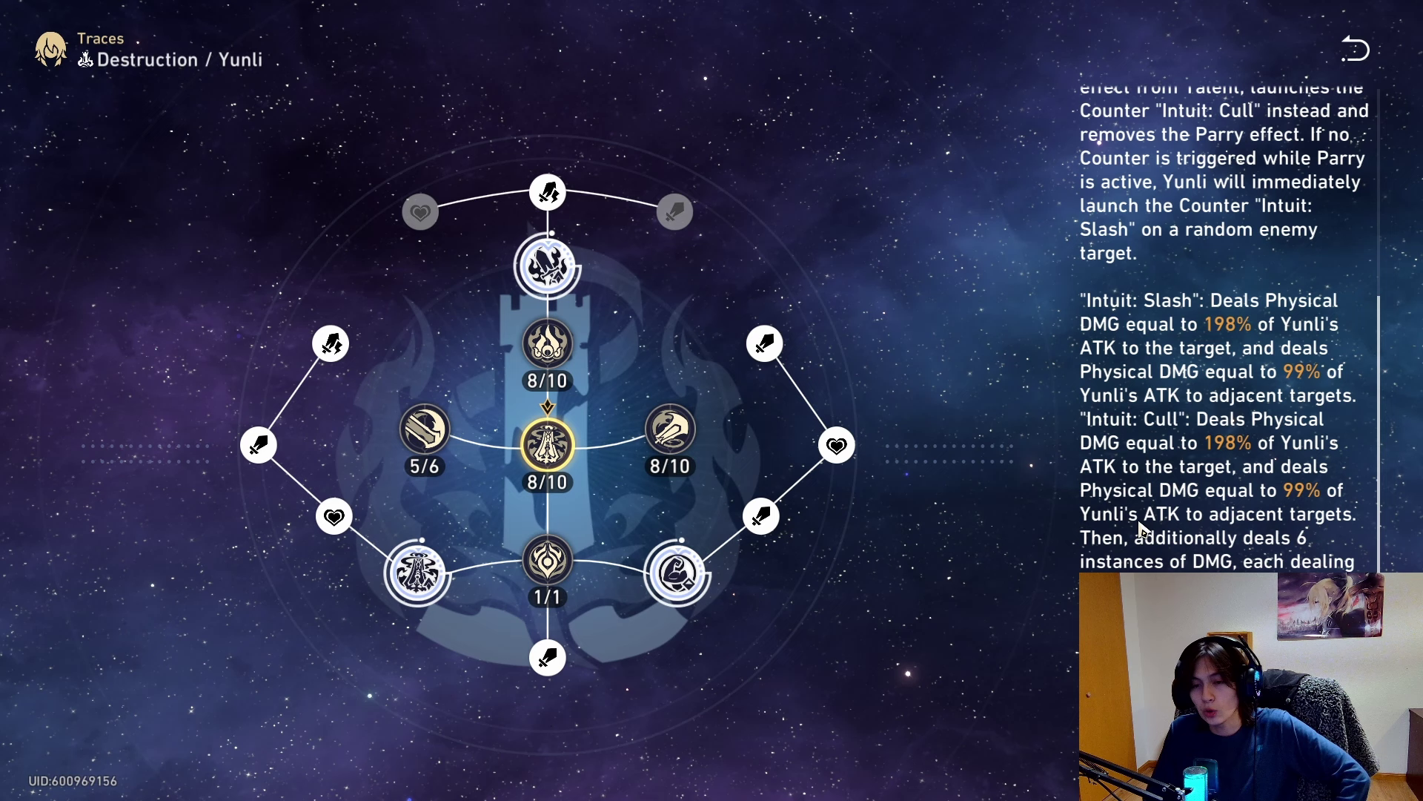
left_click(545, 562)
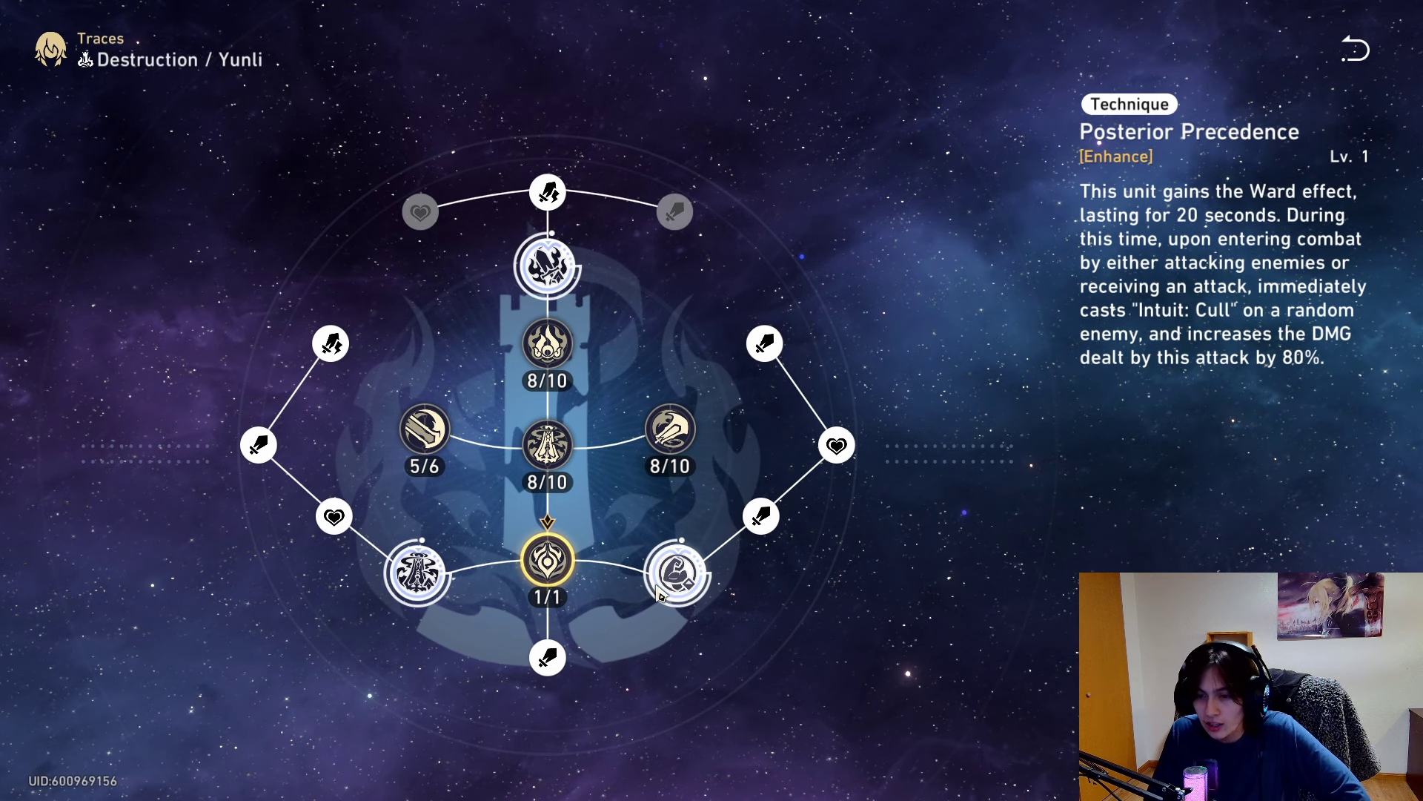
Step: Read Yunli's Demon Quell, Fiery Wheel and True Sunder bonus abilities
left_click(676, 573)
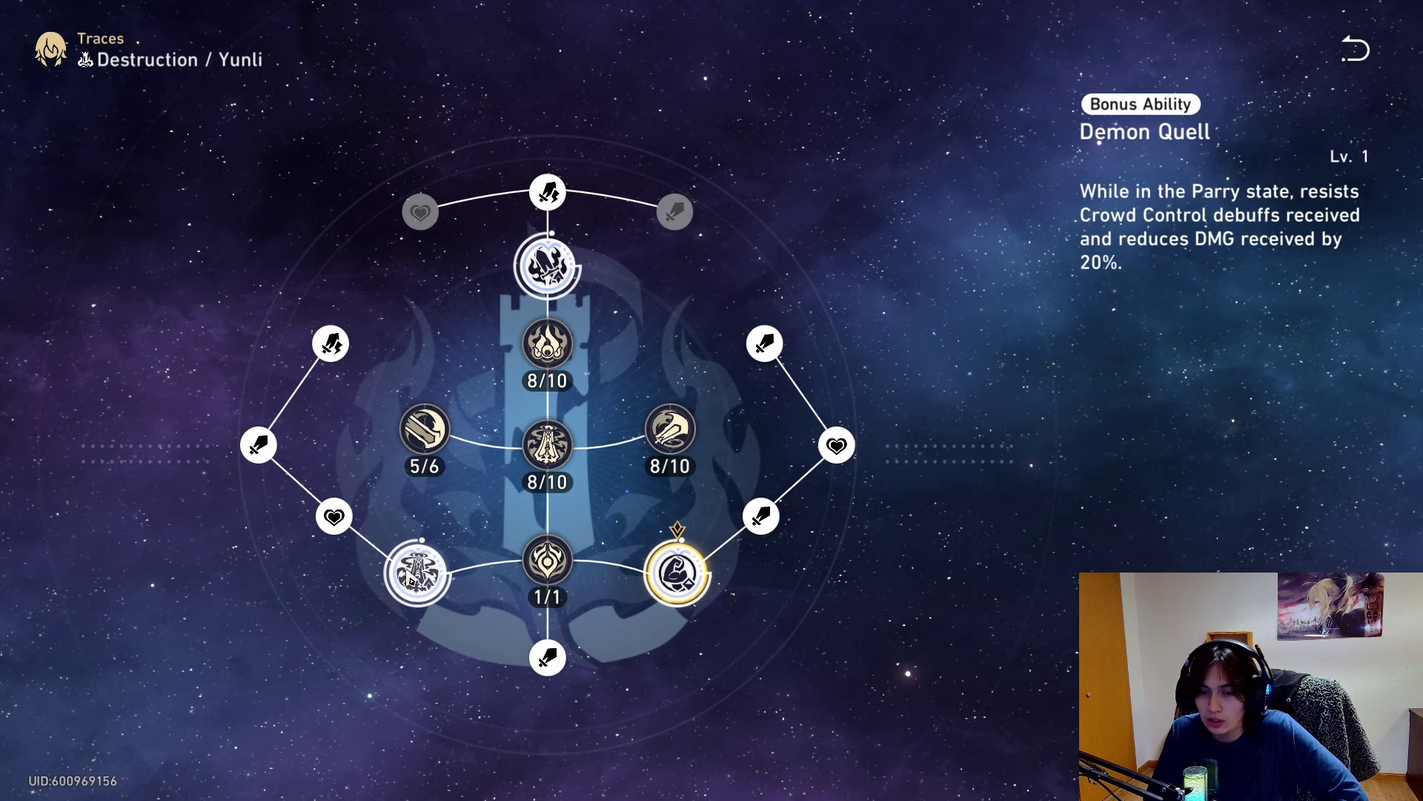
key("Left")
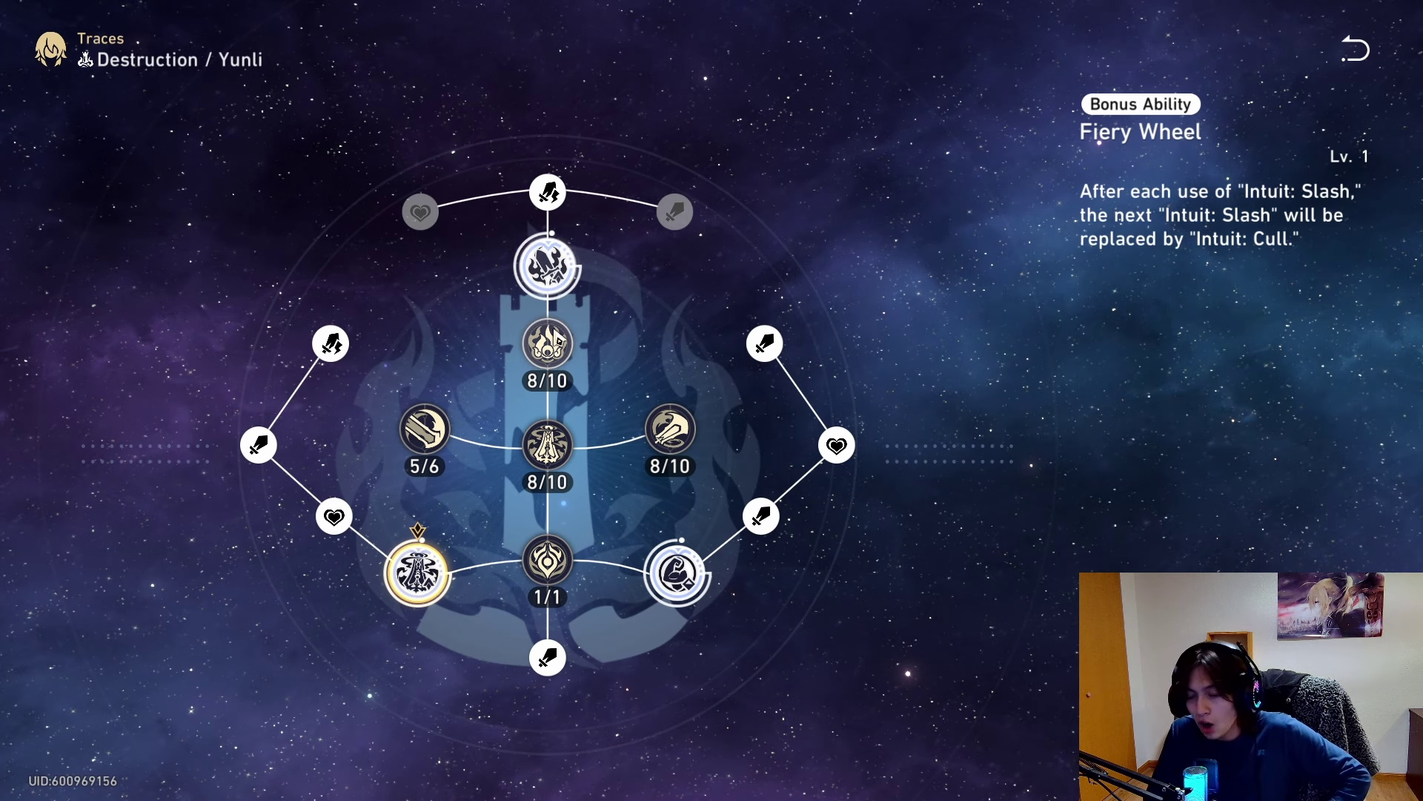
left_click(547, 268)
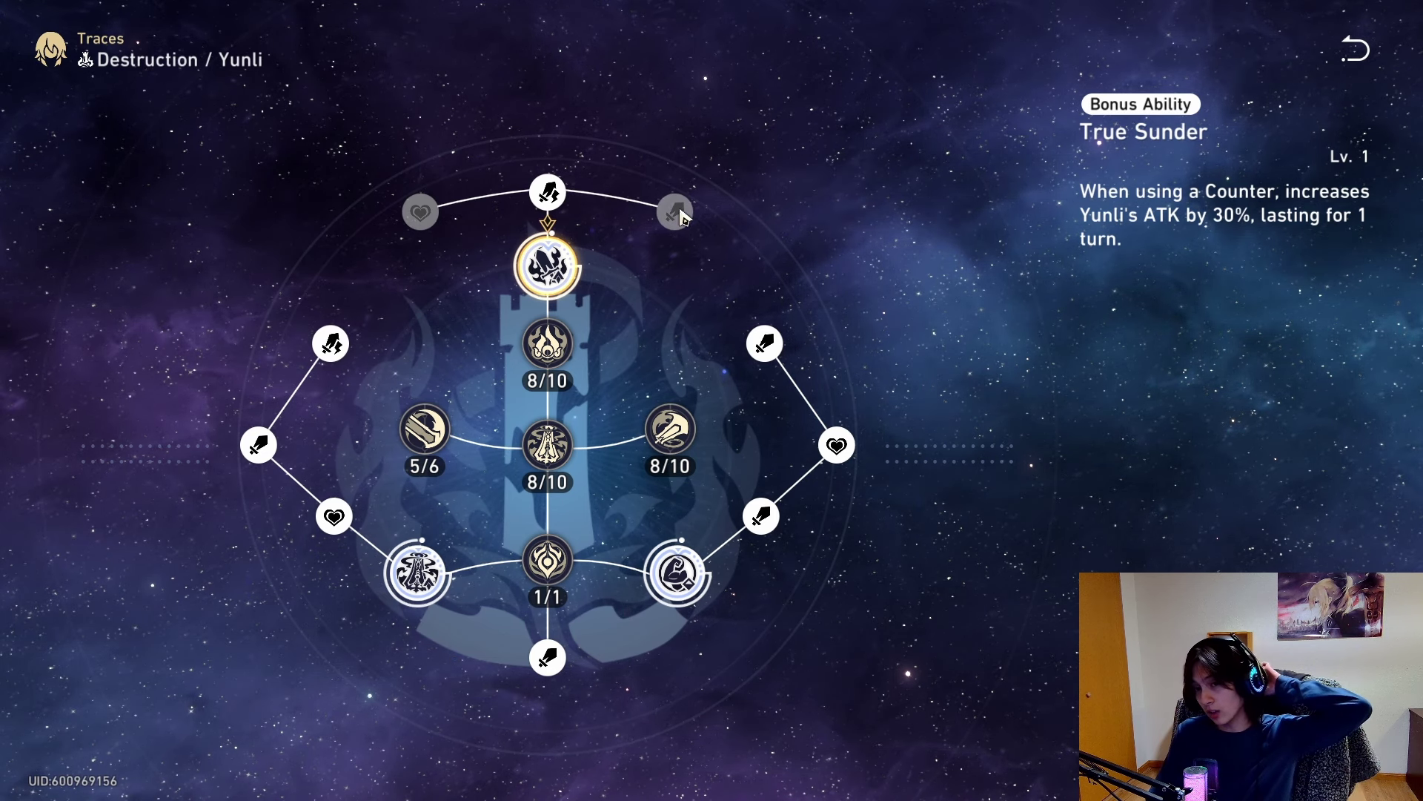
Step: Compare the 4.0% and 2.7% CRIT Rate Boosts, check ATK Boost, and return to the map
left_click(547, 193)
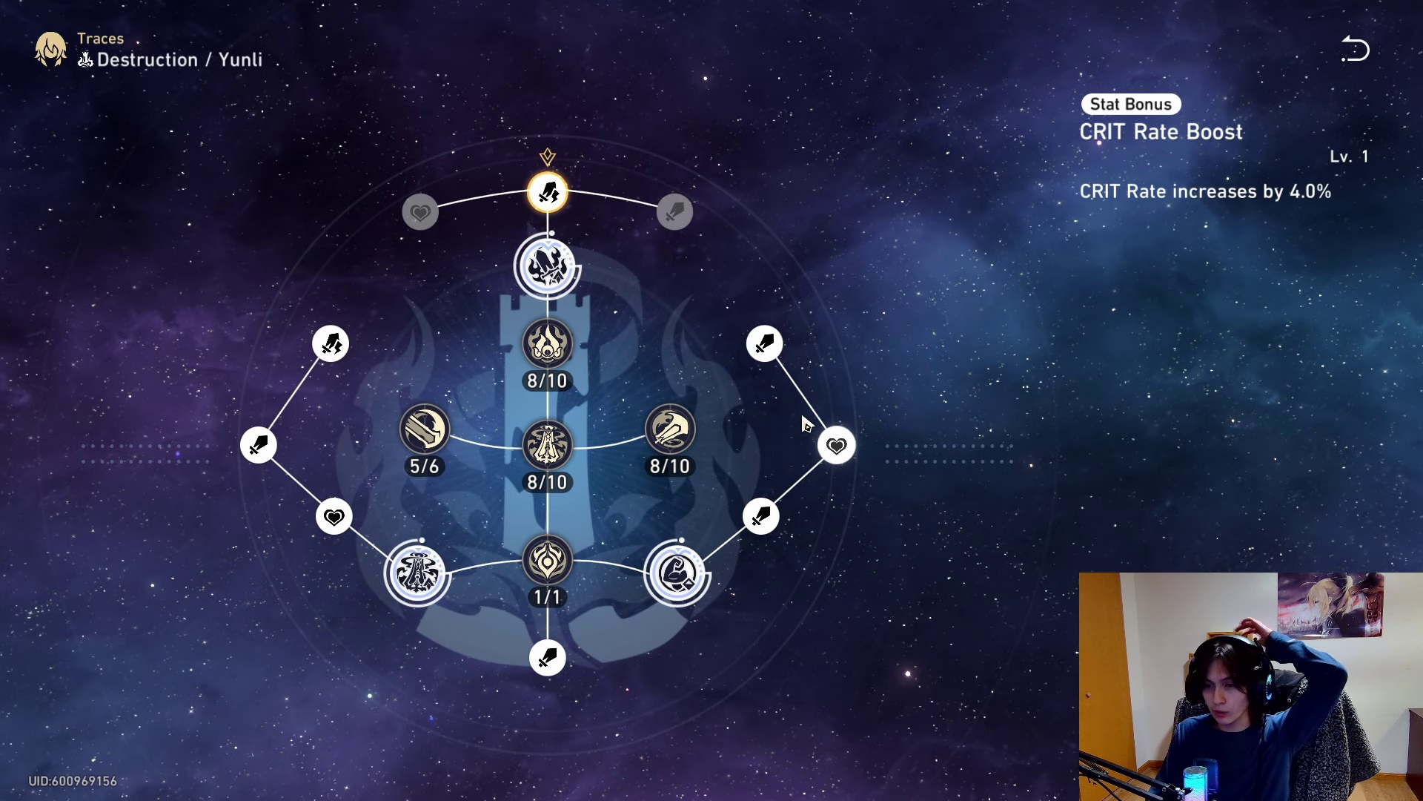
left_click(331, 344)
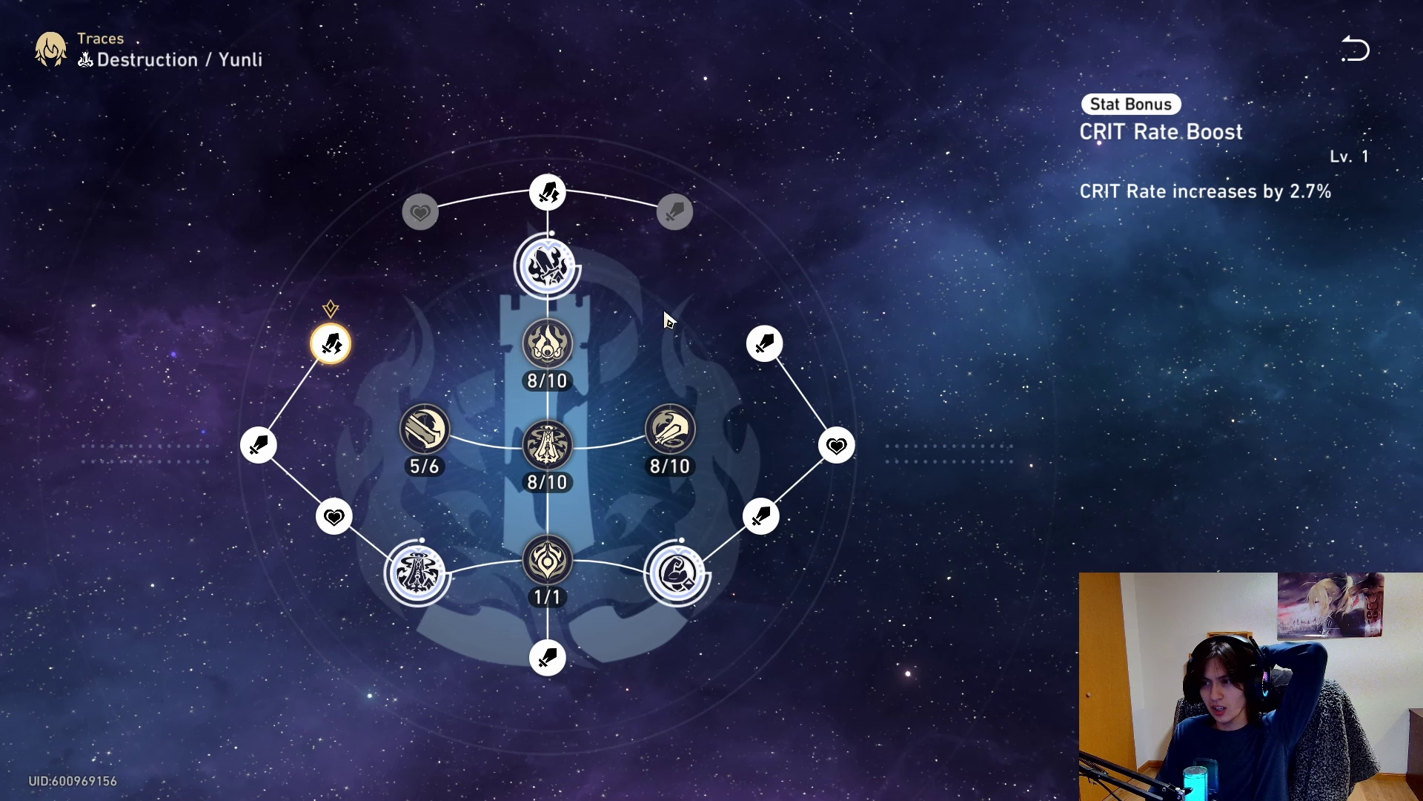
left_click(547, 194)
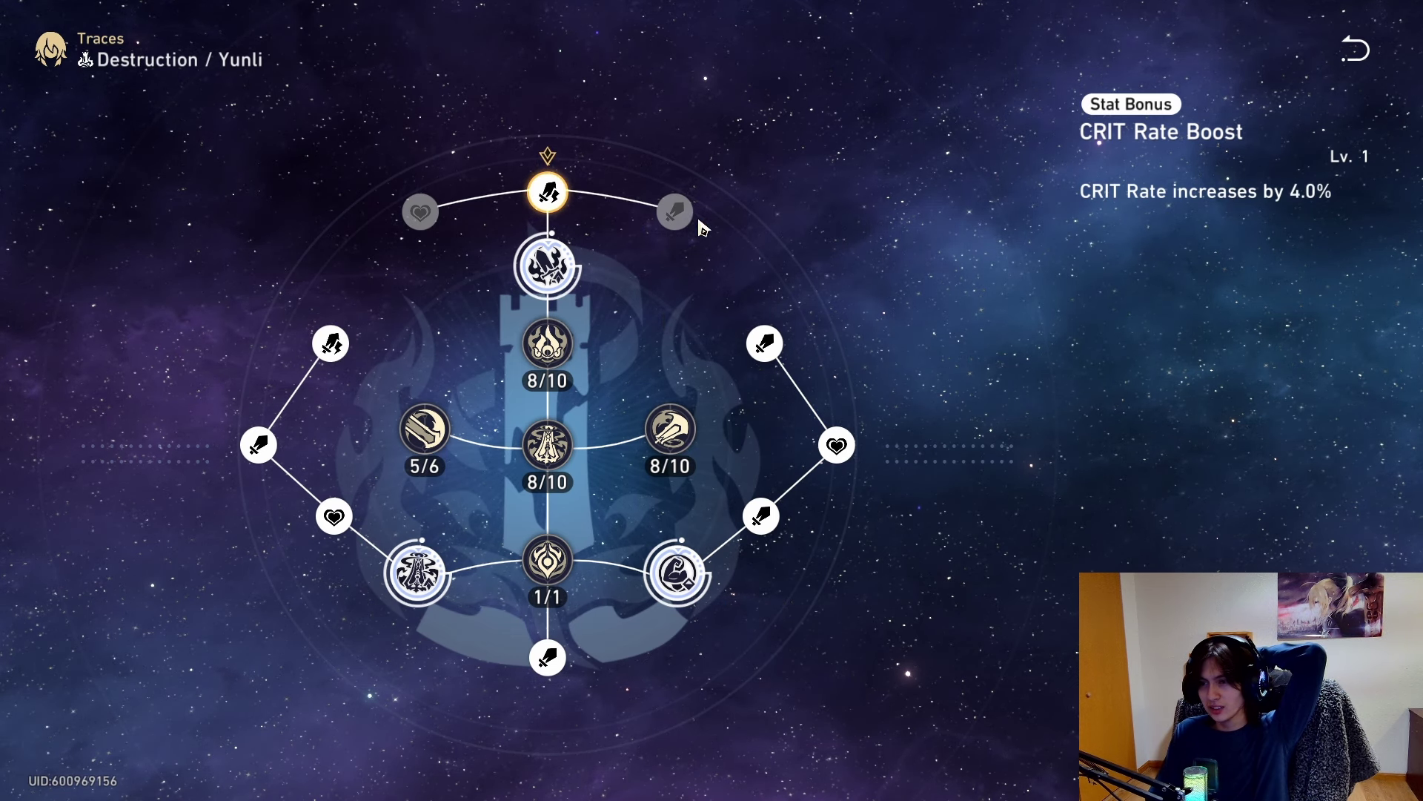
key("Left")
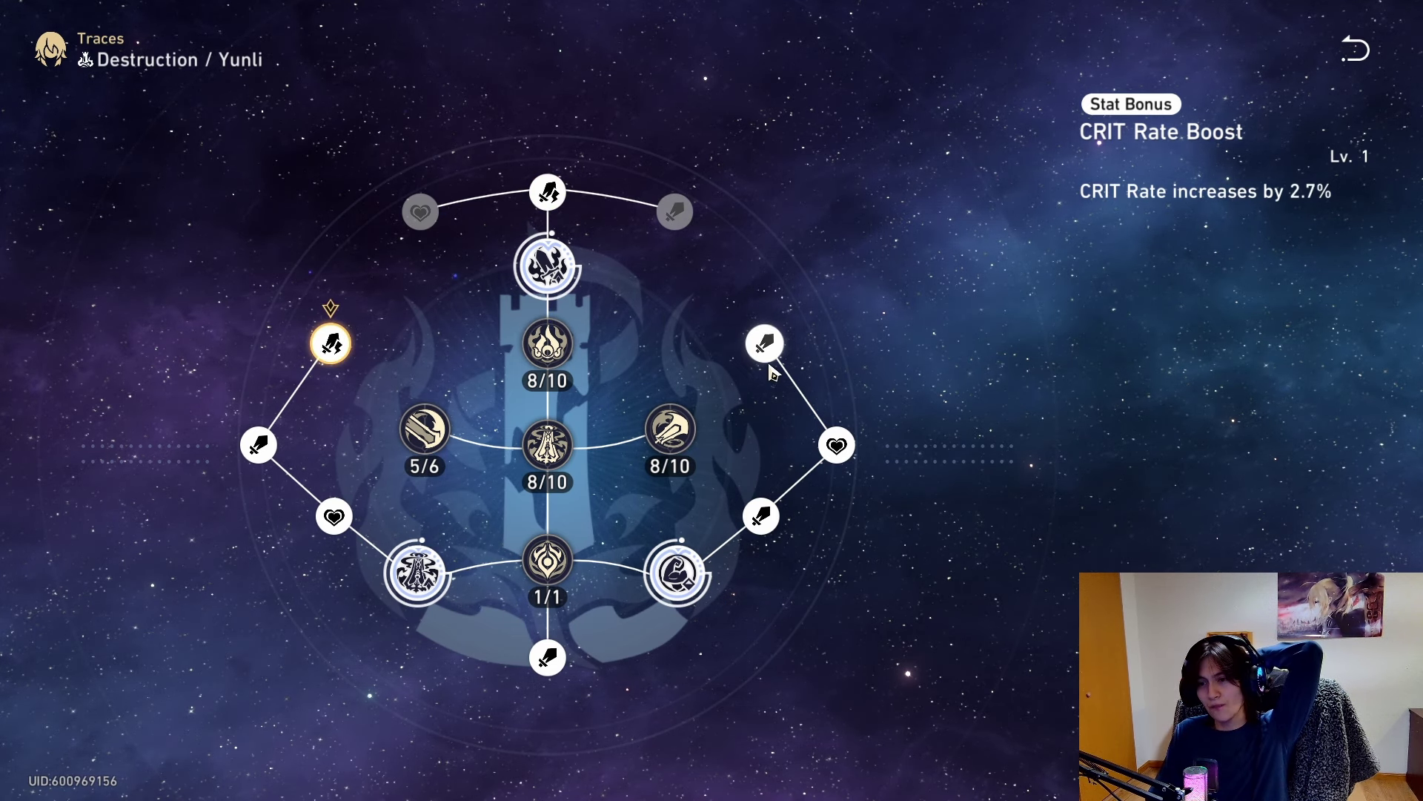
left_click(764, 344)
left_click(762, 514)
left_click(674, 211)
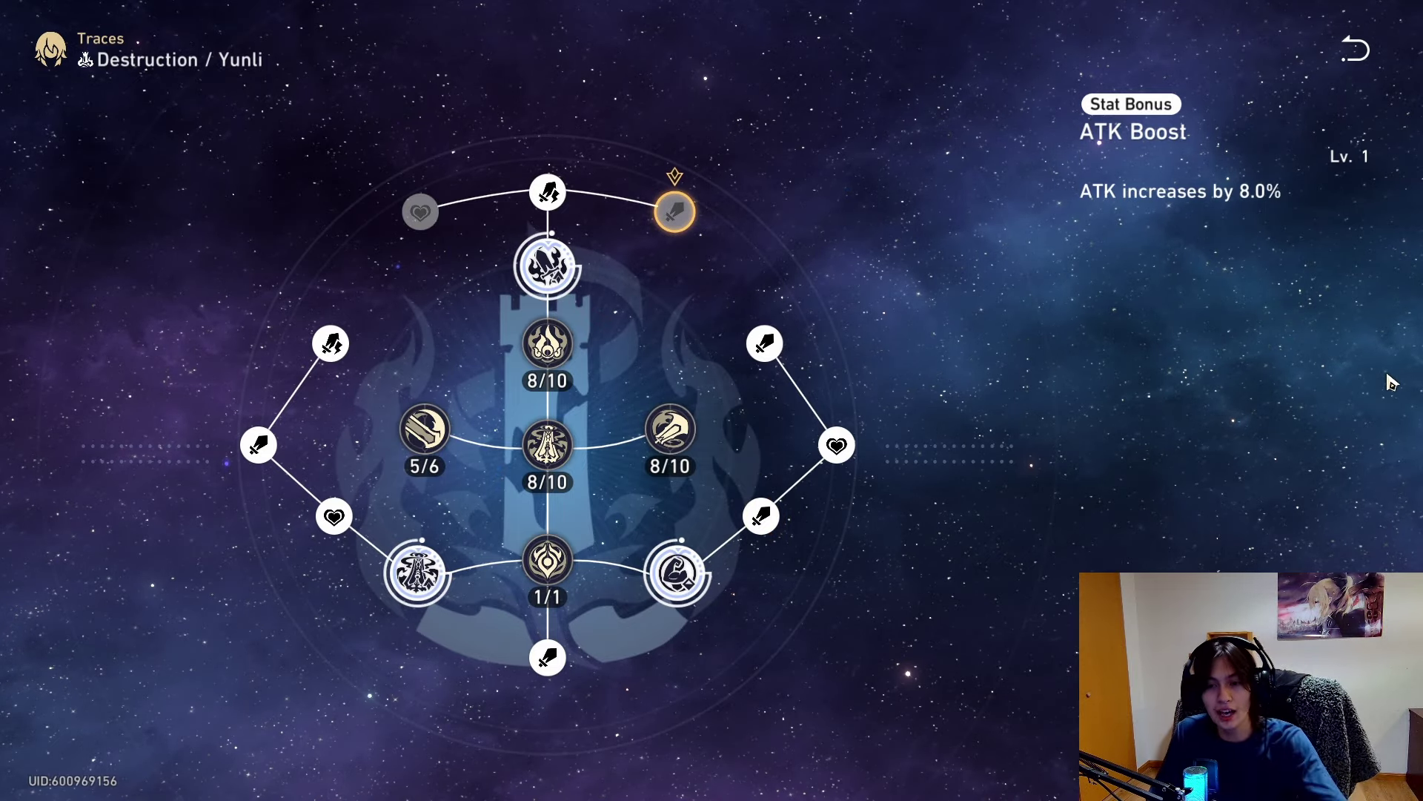
key("Escape")
key("Escape")
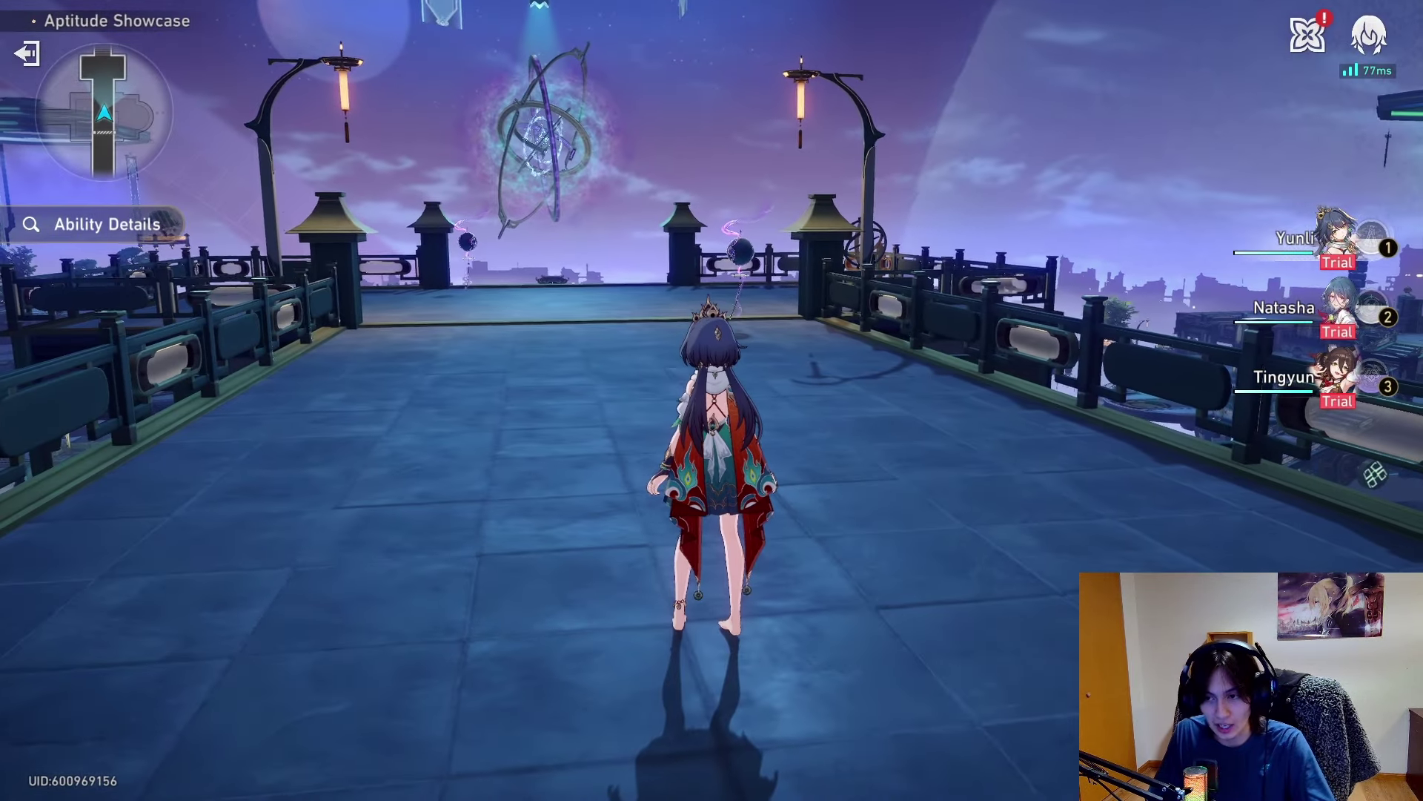
Step: Run across the plaza, smashing breakable objects to gain Technique Points
key("w")
key("w")
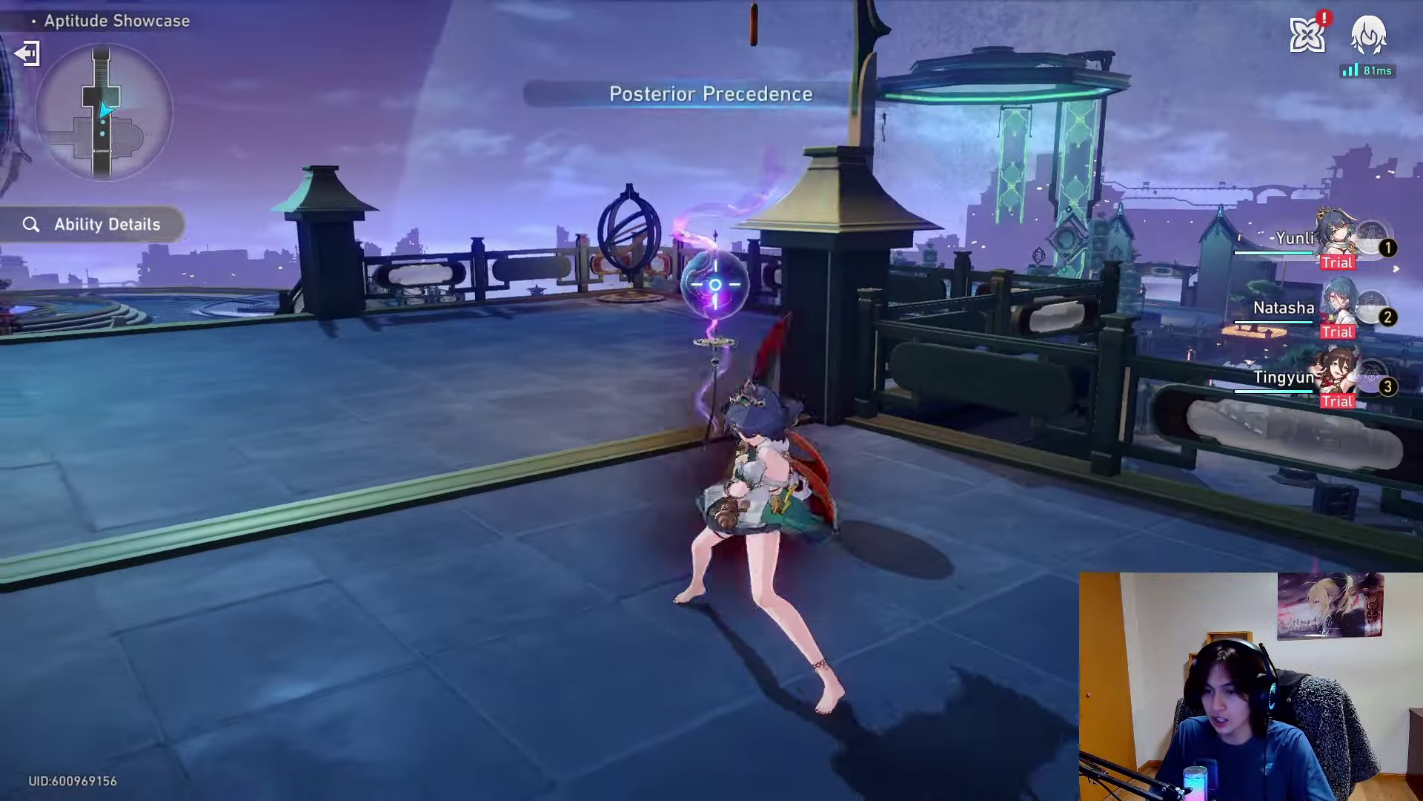
left_click(713, 401)
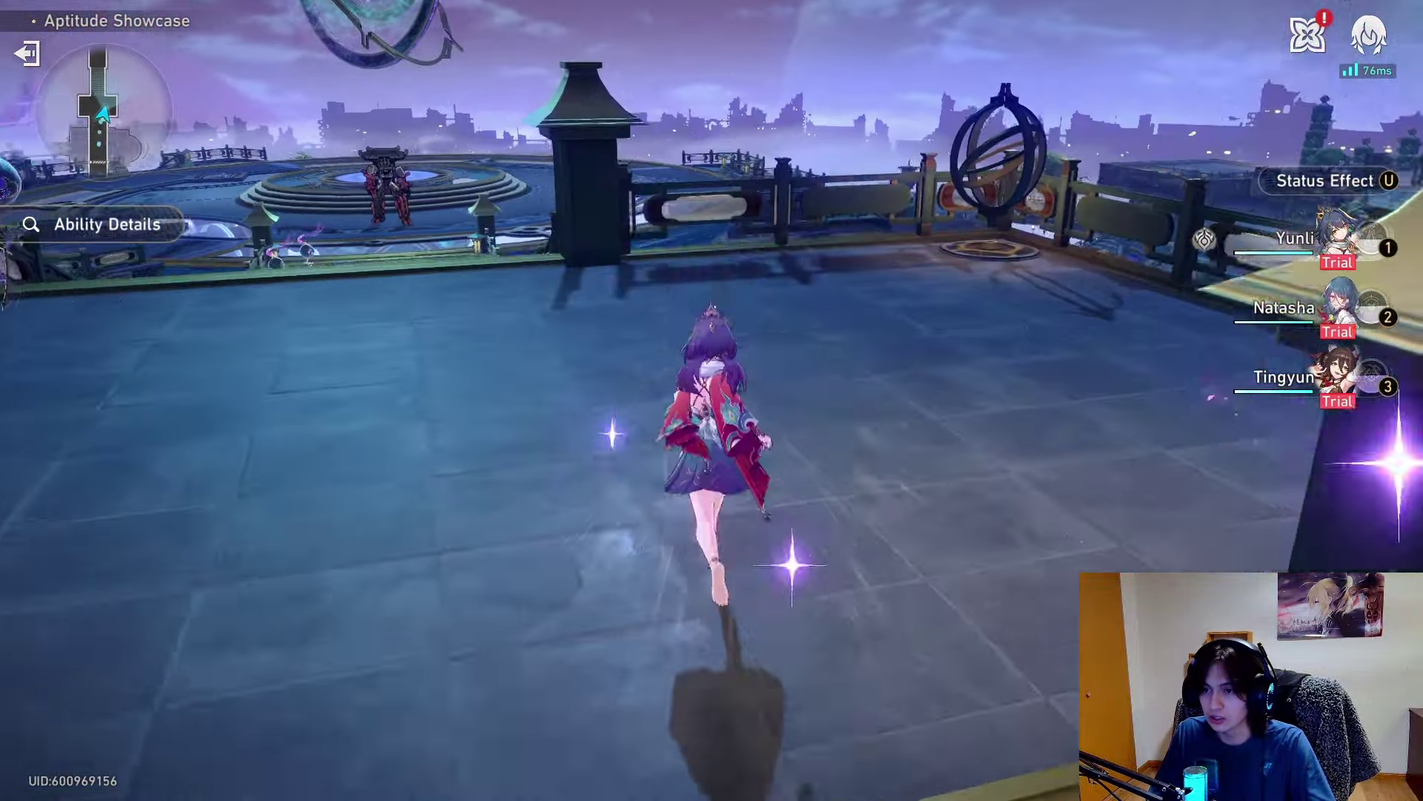
key("w")
key("e")
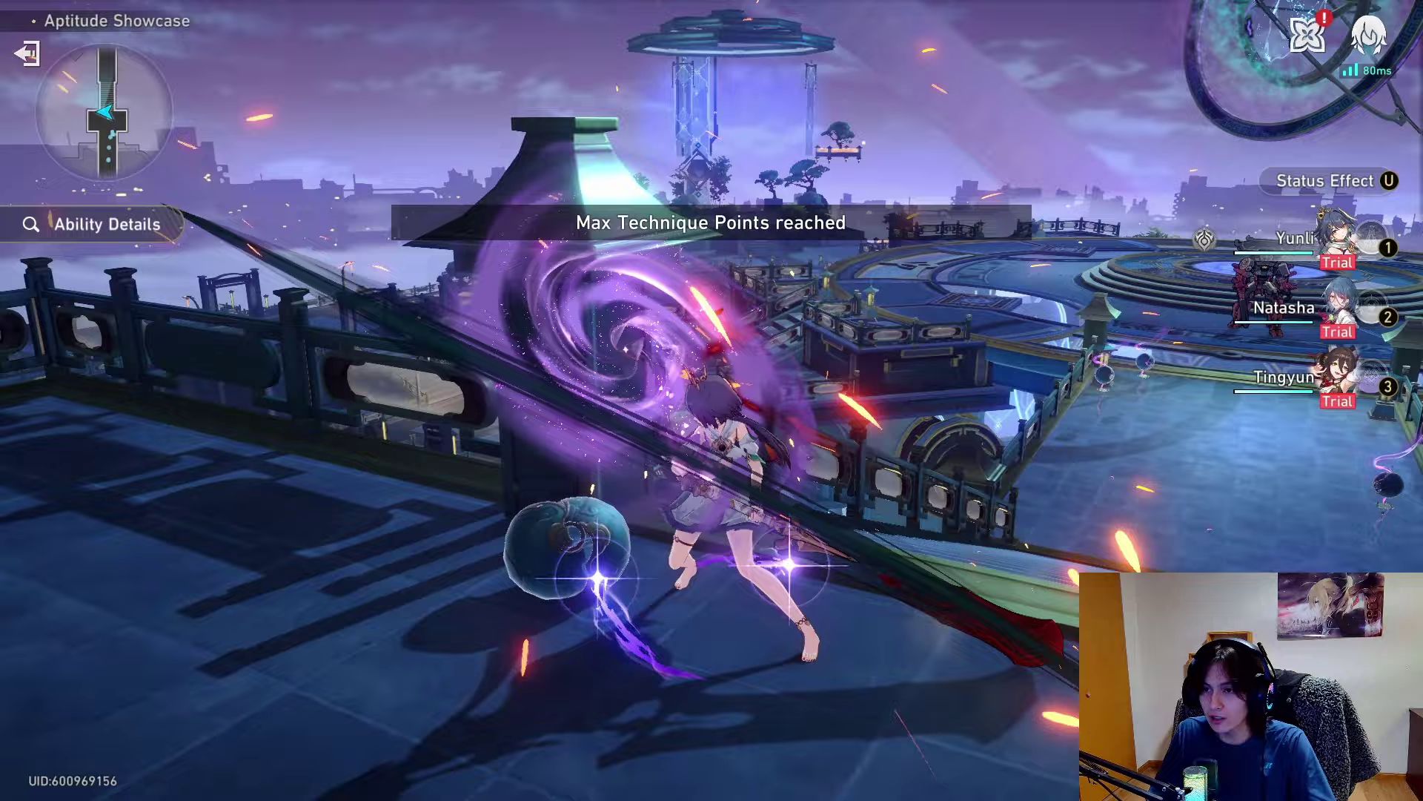
key("e")
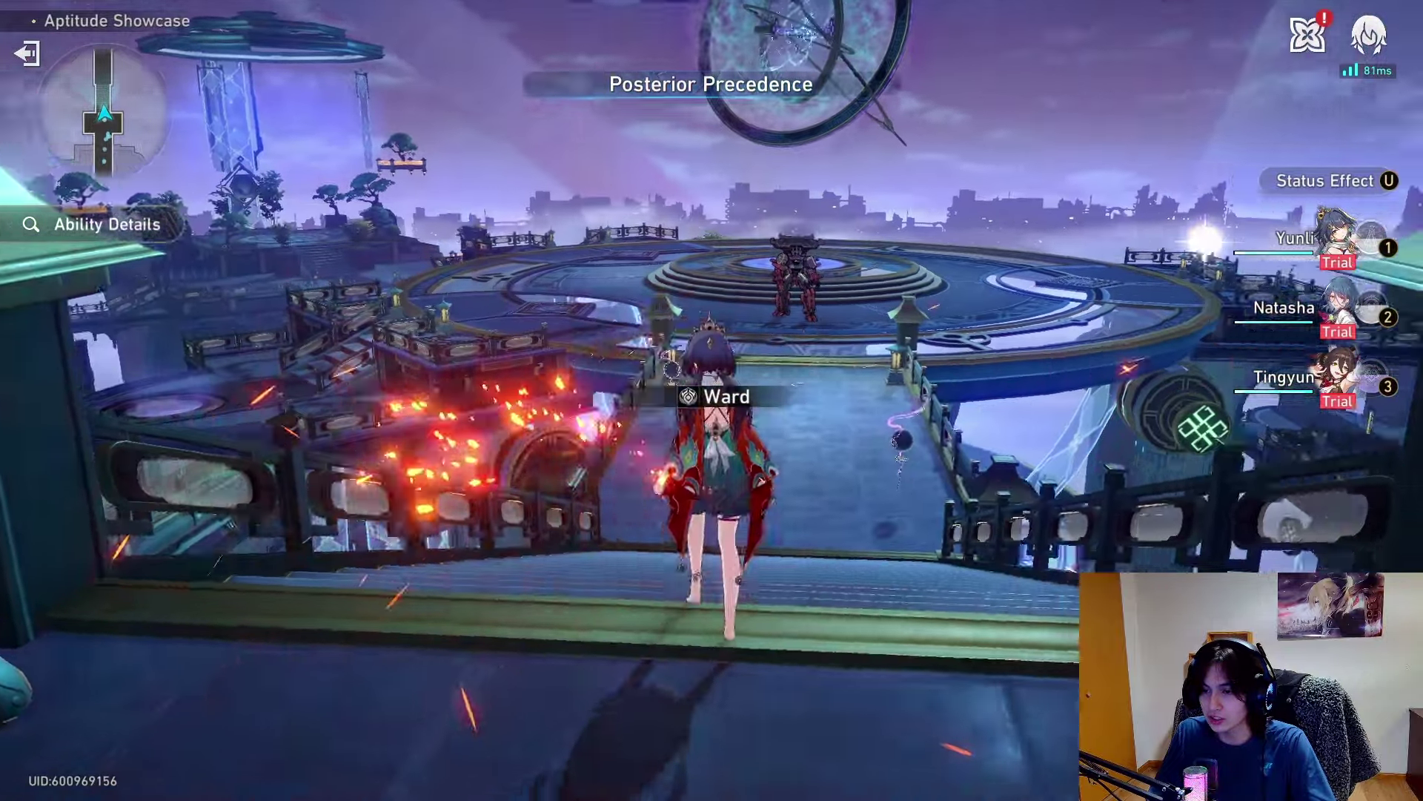
Step: Run along the bridge to the Aurumaton and cast Posterior Precedence for Ward
key("w")
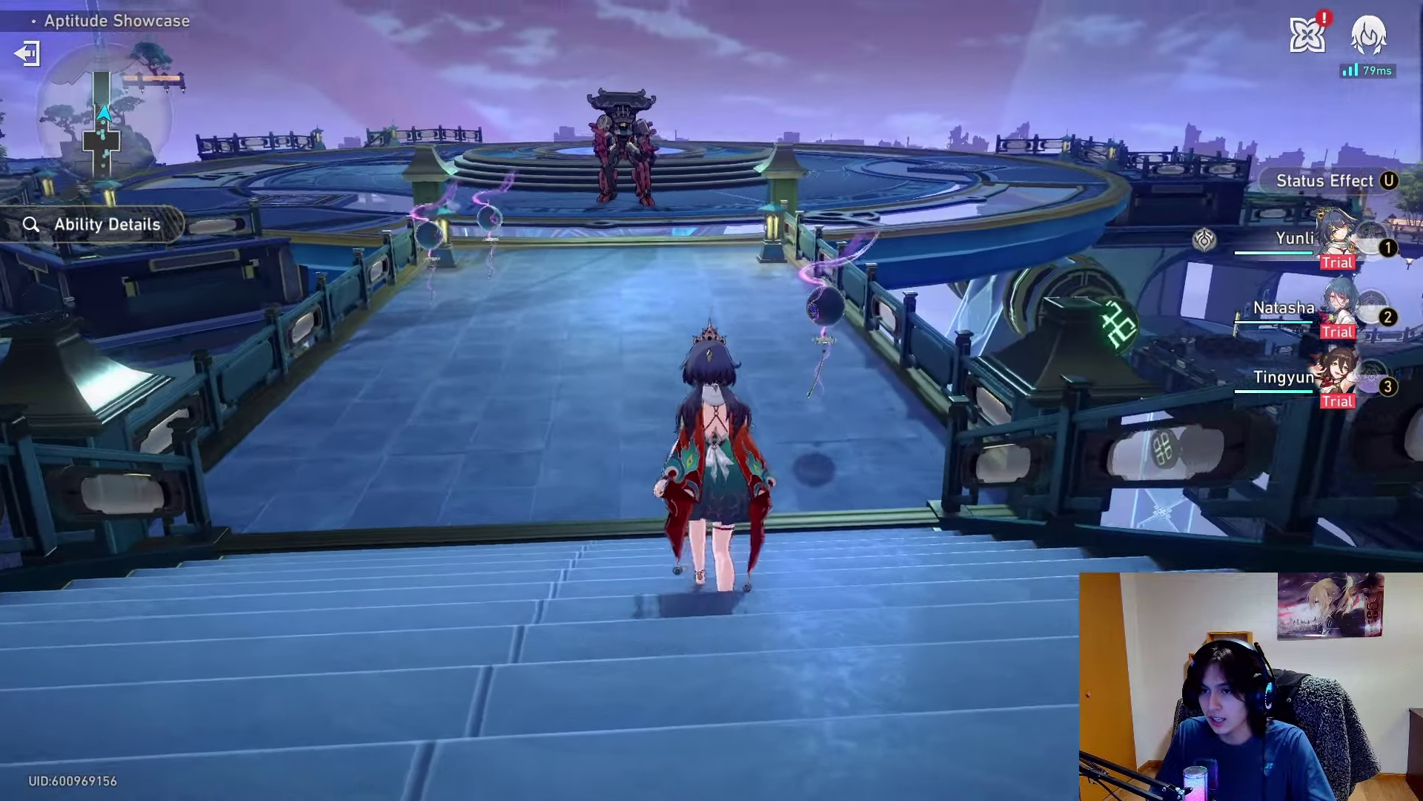
key("a")
key("w")
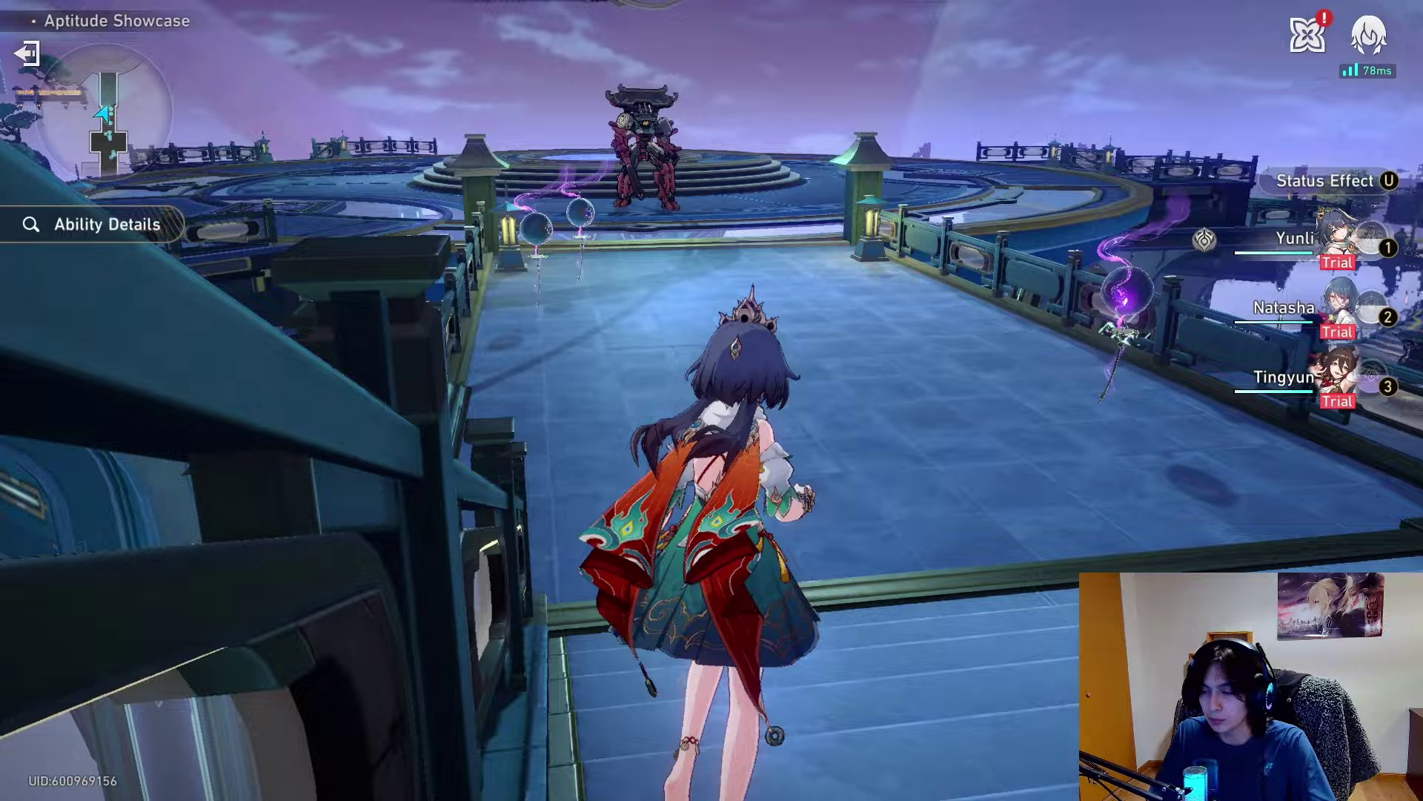
key("e")
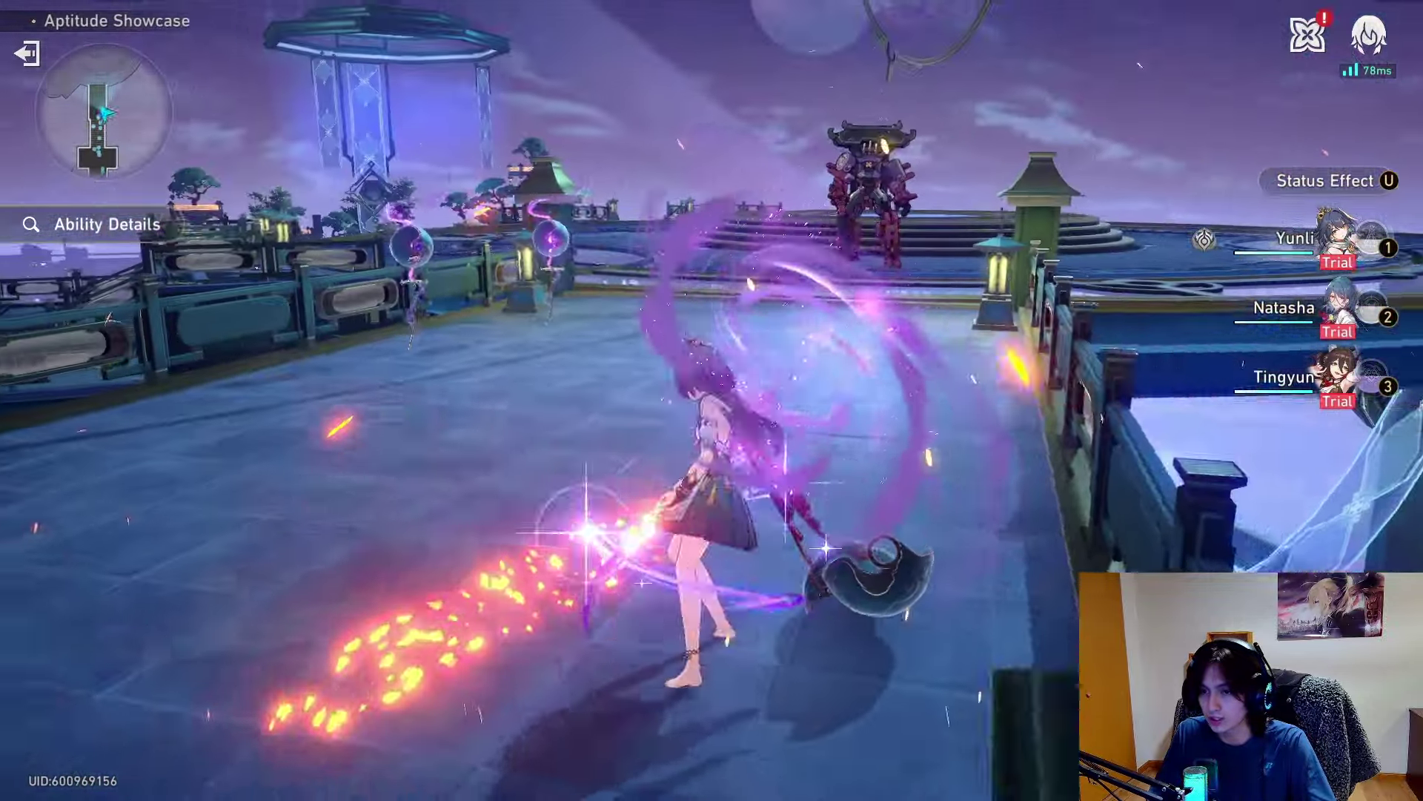
key("w")
key("e")
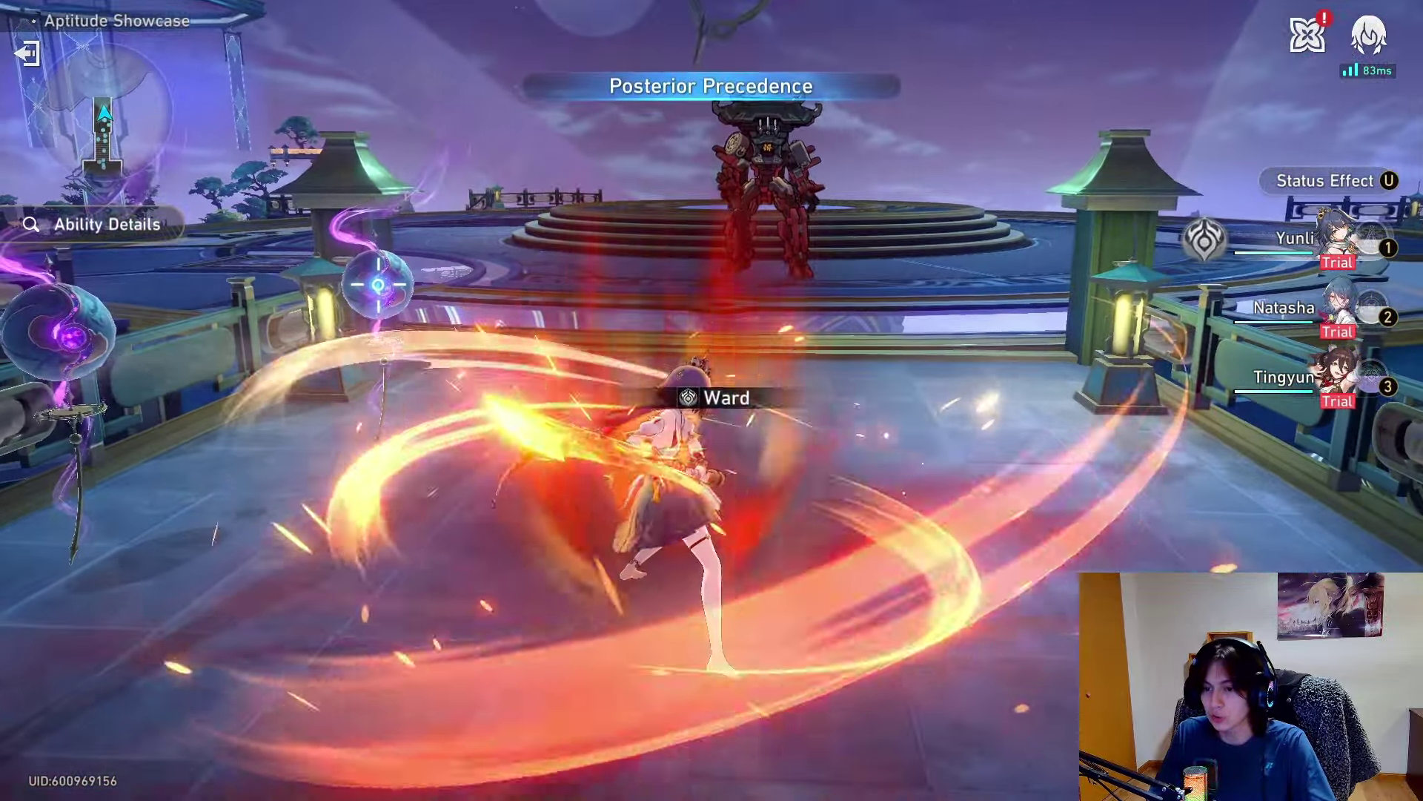
key("w")
key("w")
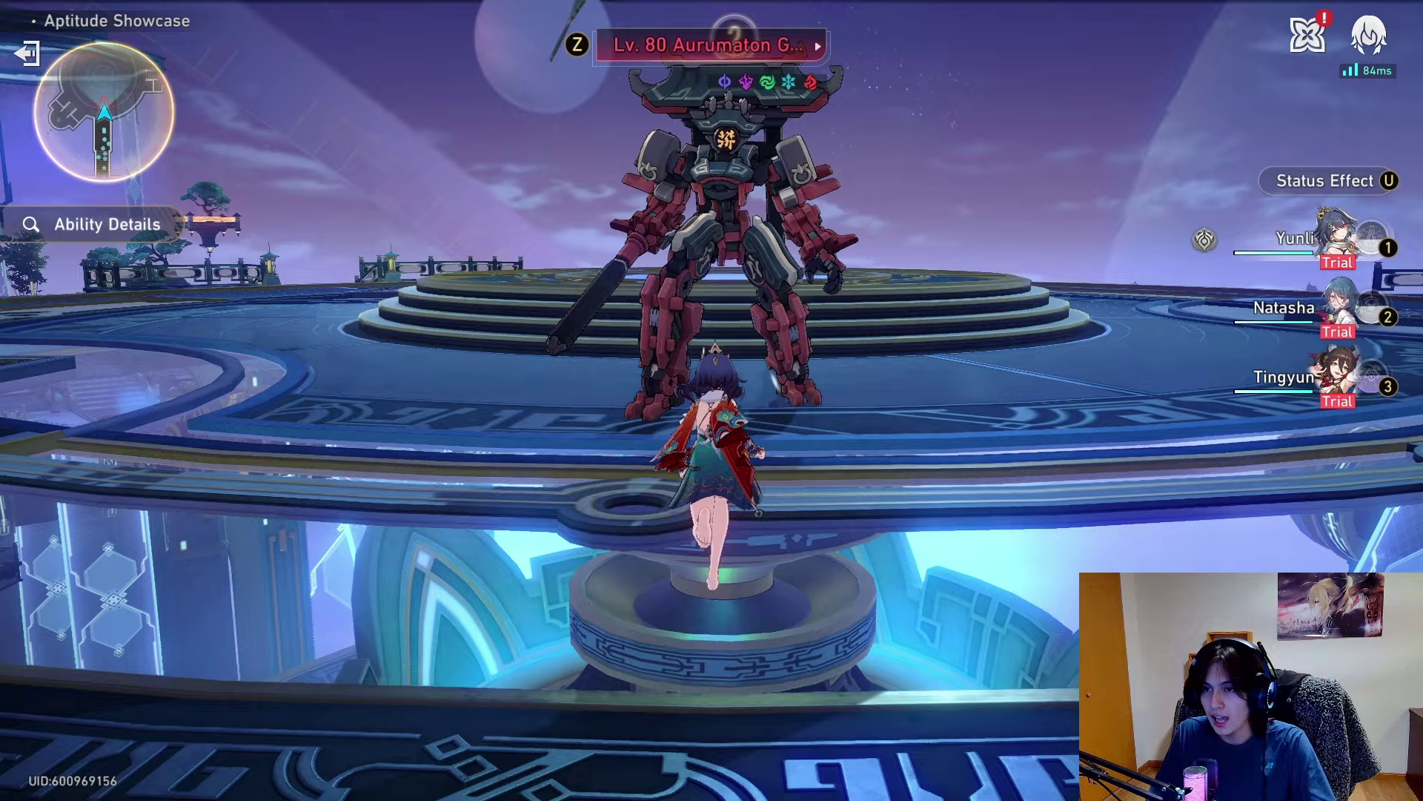
Step: Engage the Aurumaton Gatekeeper and dismiss Yunli's ability details panel
left_click(712, 401)
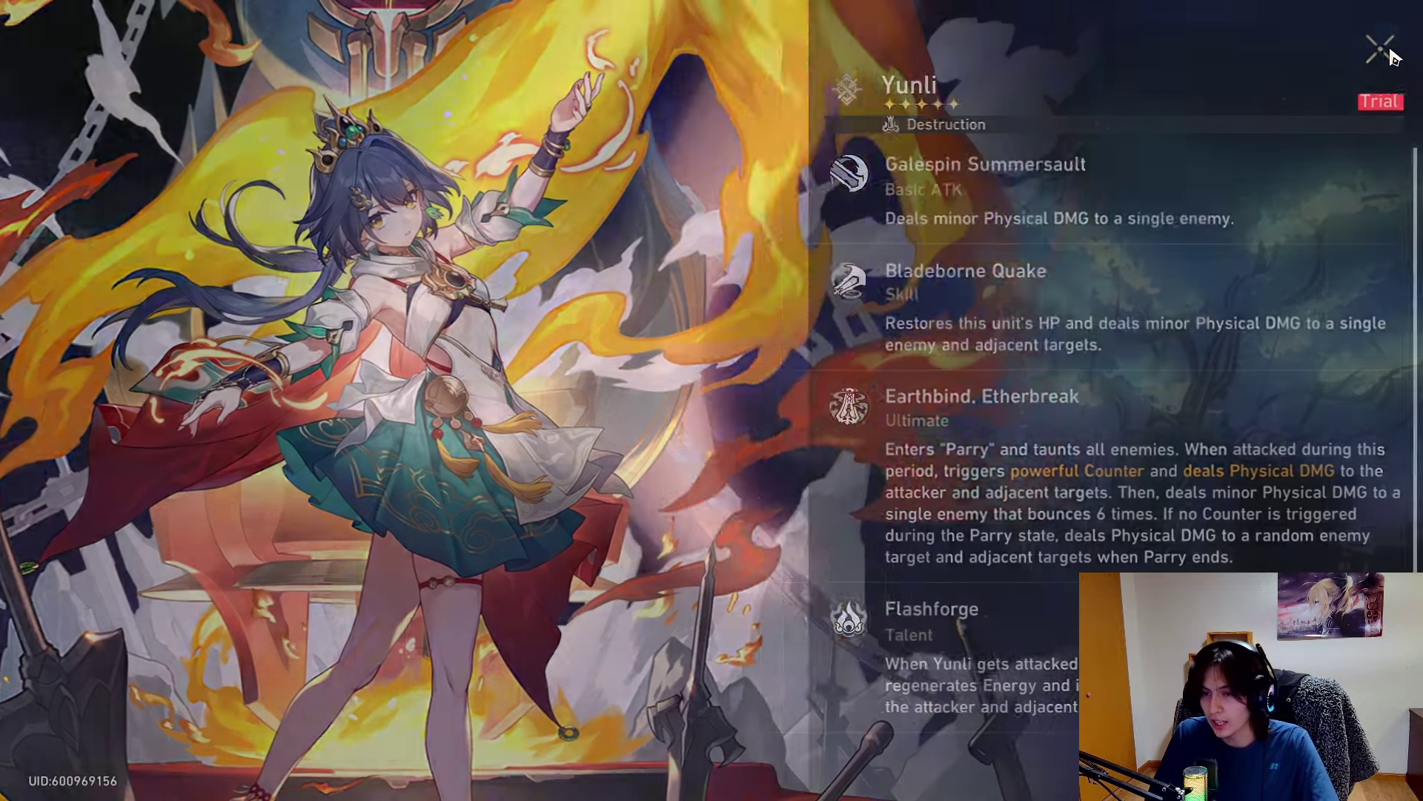
left_click(1382, 51)
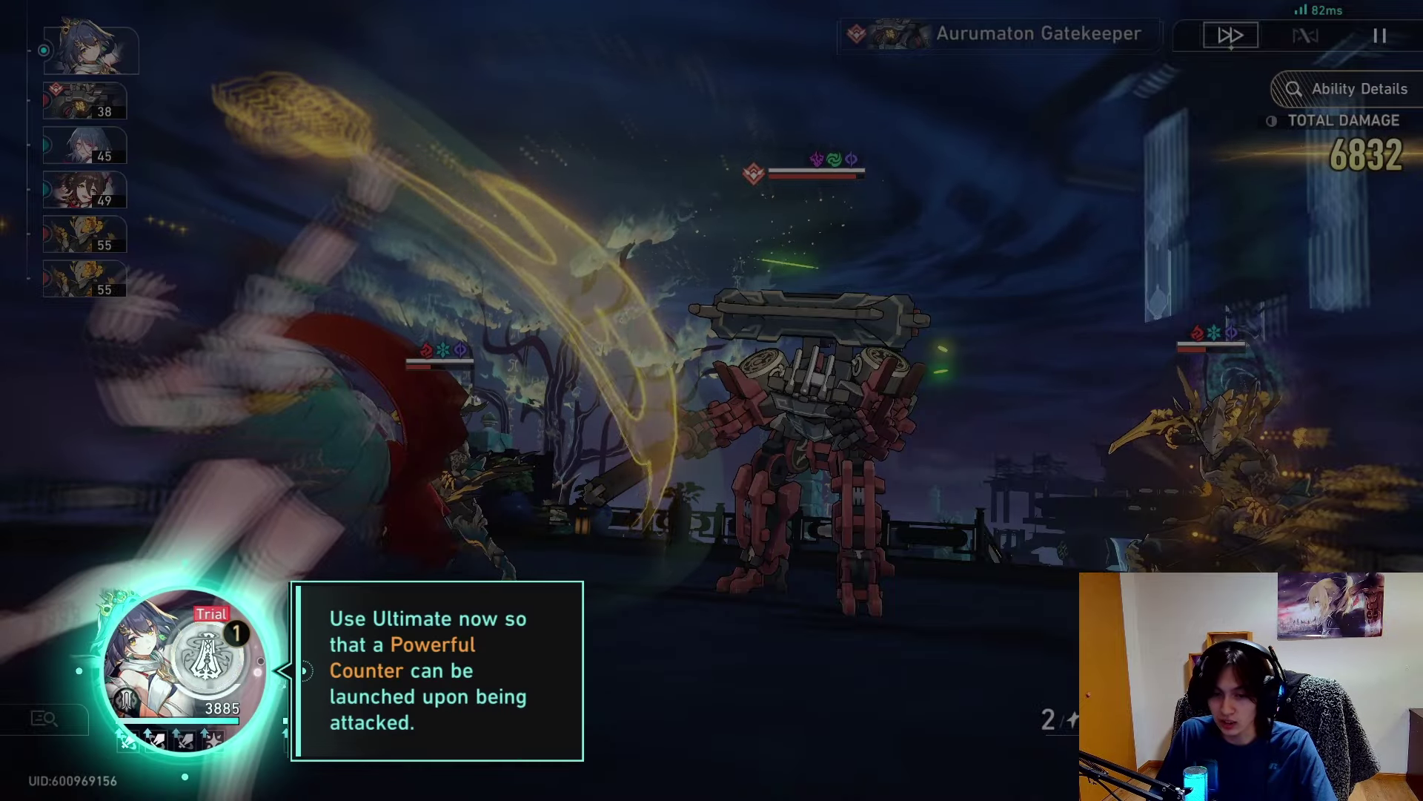
Step: Unleash Yunli's Earthbind, Etherbreak Ultimate and follow up with Intuit: Cull to win
key("1")
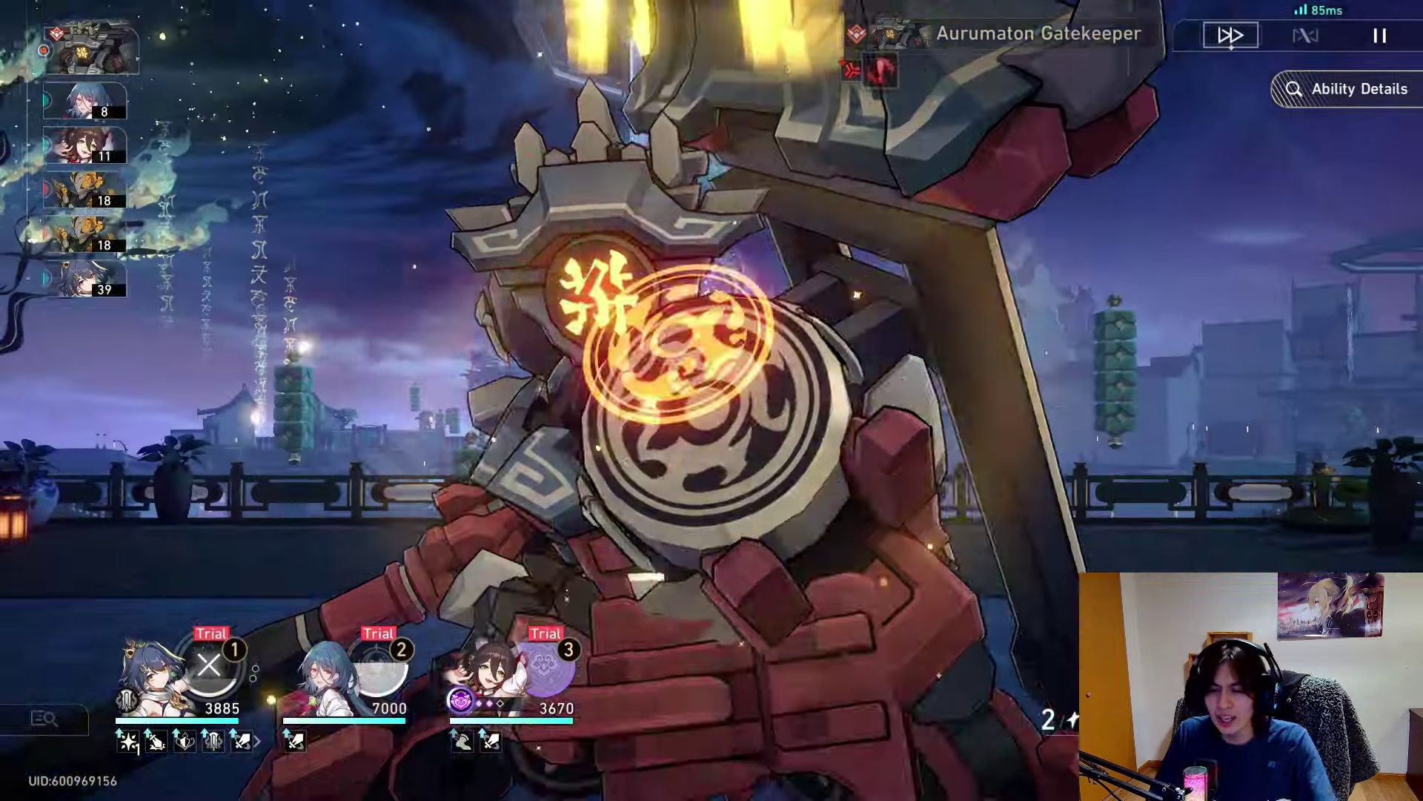
key("2")
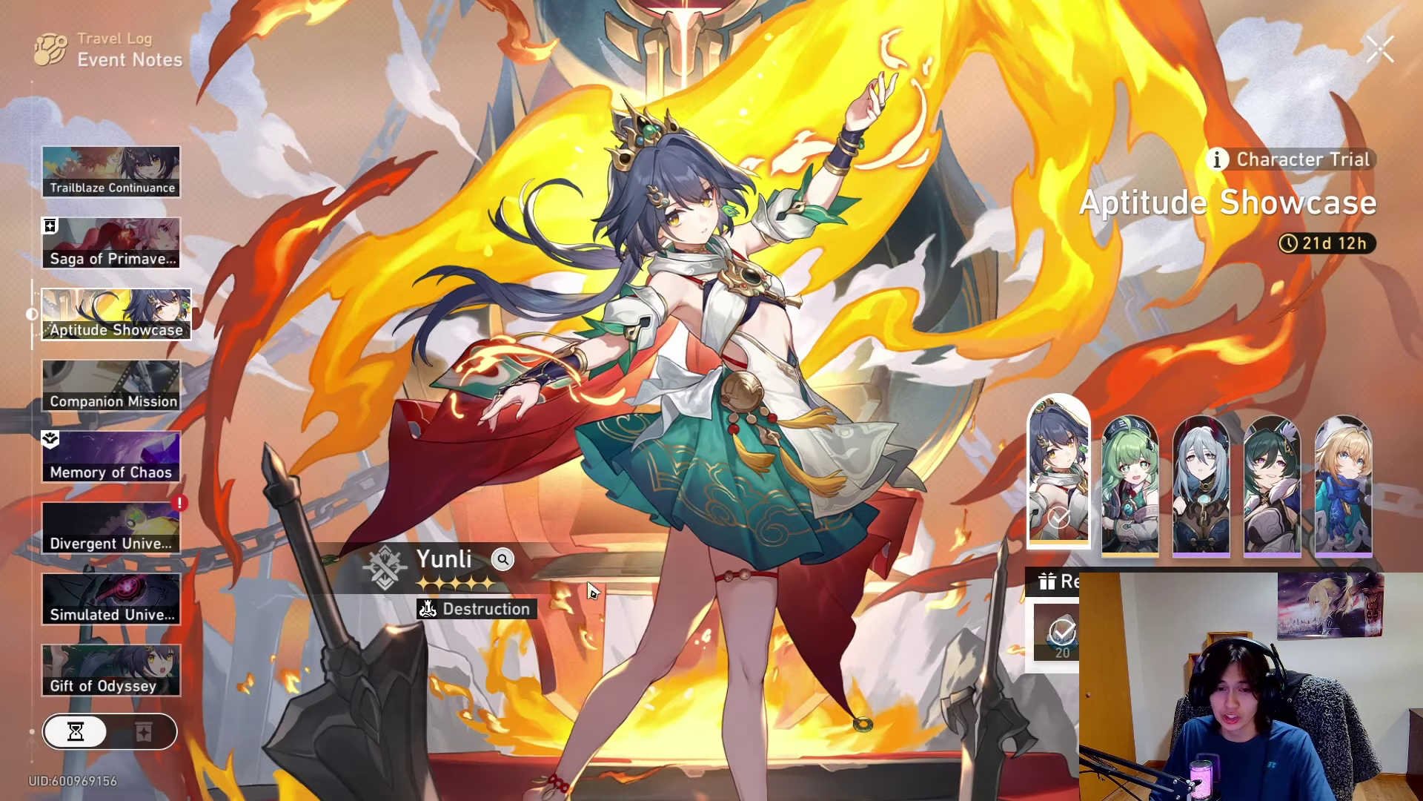
Step: From the warp banner, open Yunli's traces and read True Sunder and another node
left_click(629, 480)
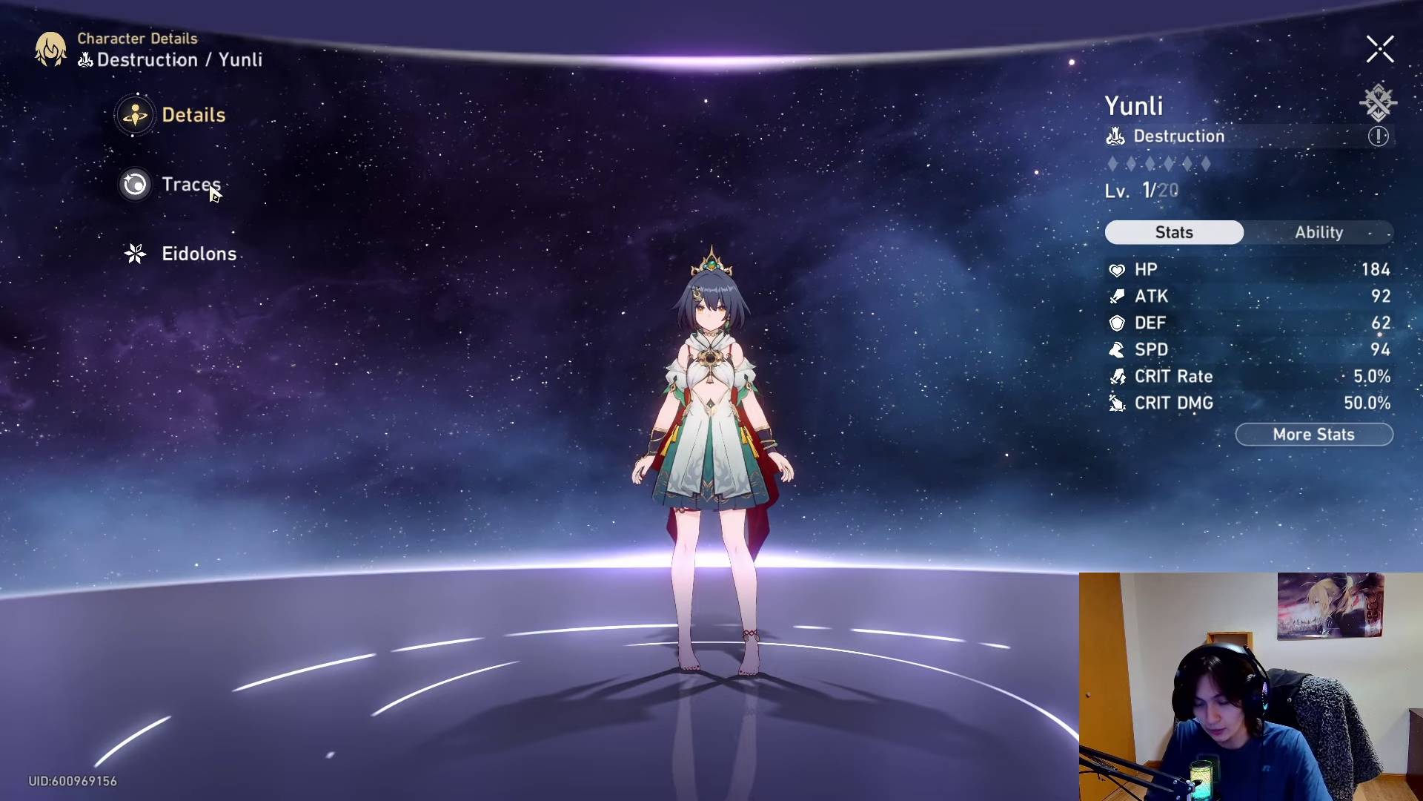
left_click(191, 184)
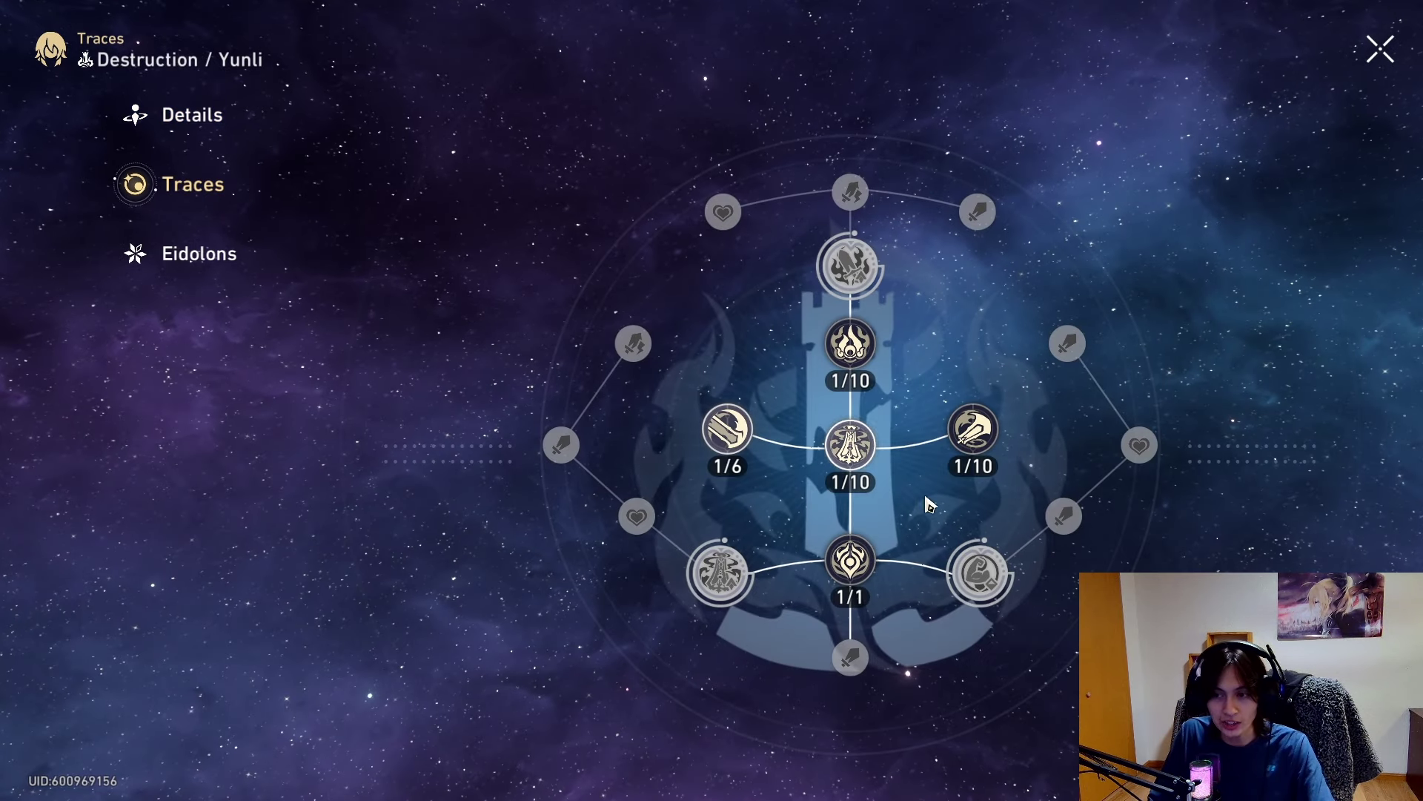
left_click(849, 267)
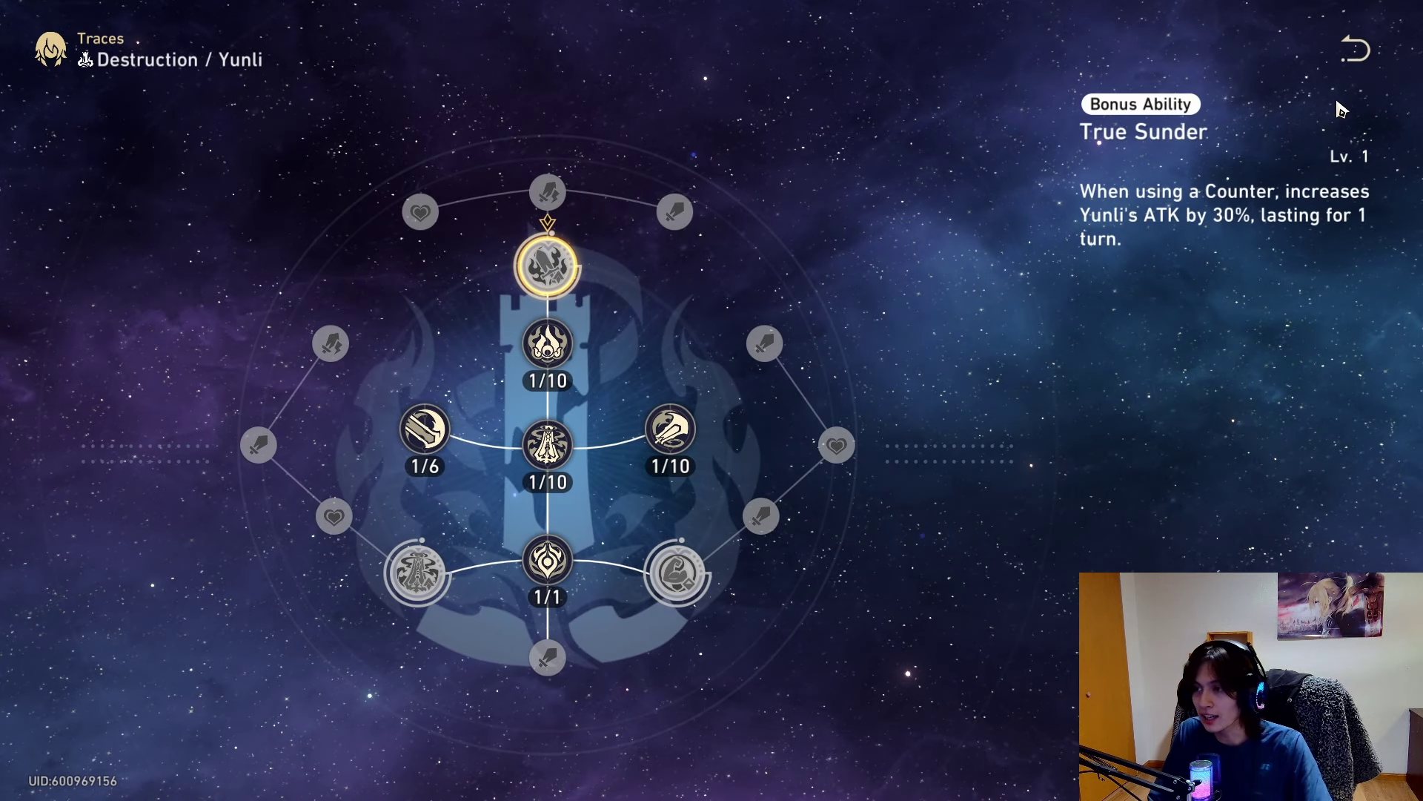
left_click(756, 257)
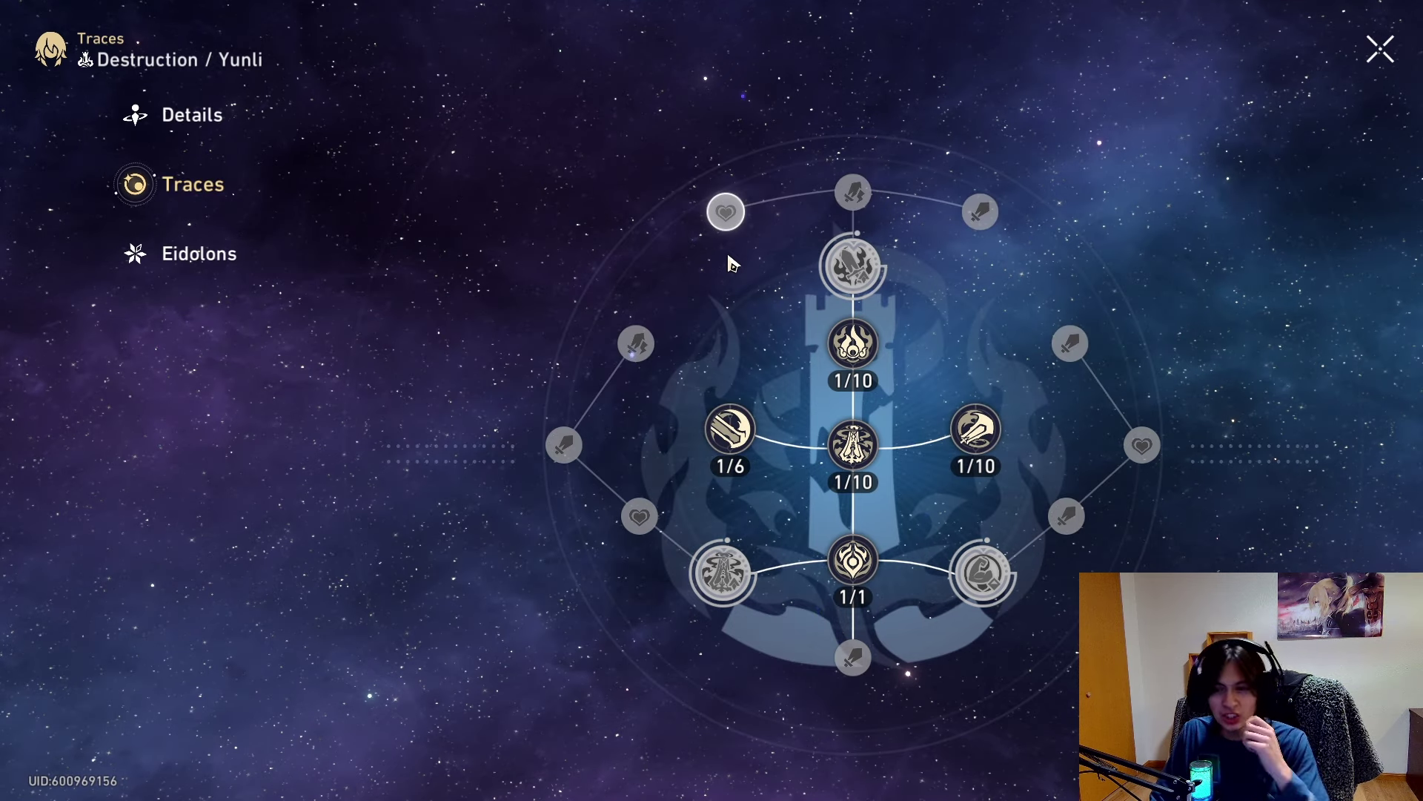
left_click(1068, 344)
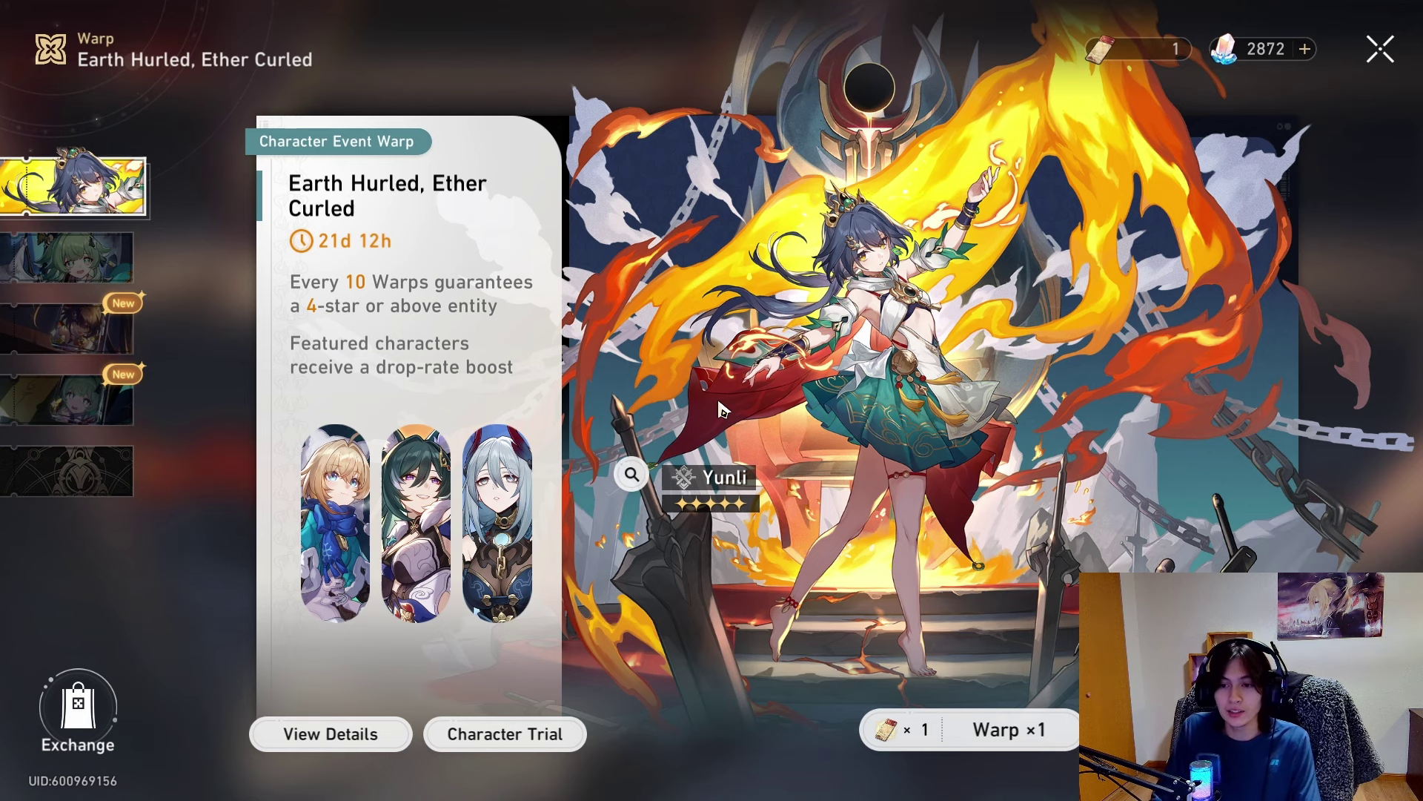
left_click(633, 475)
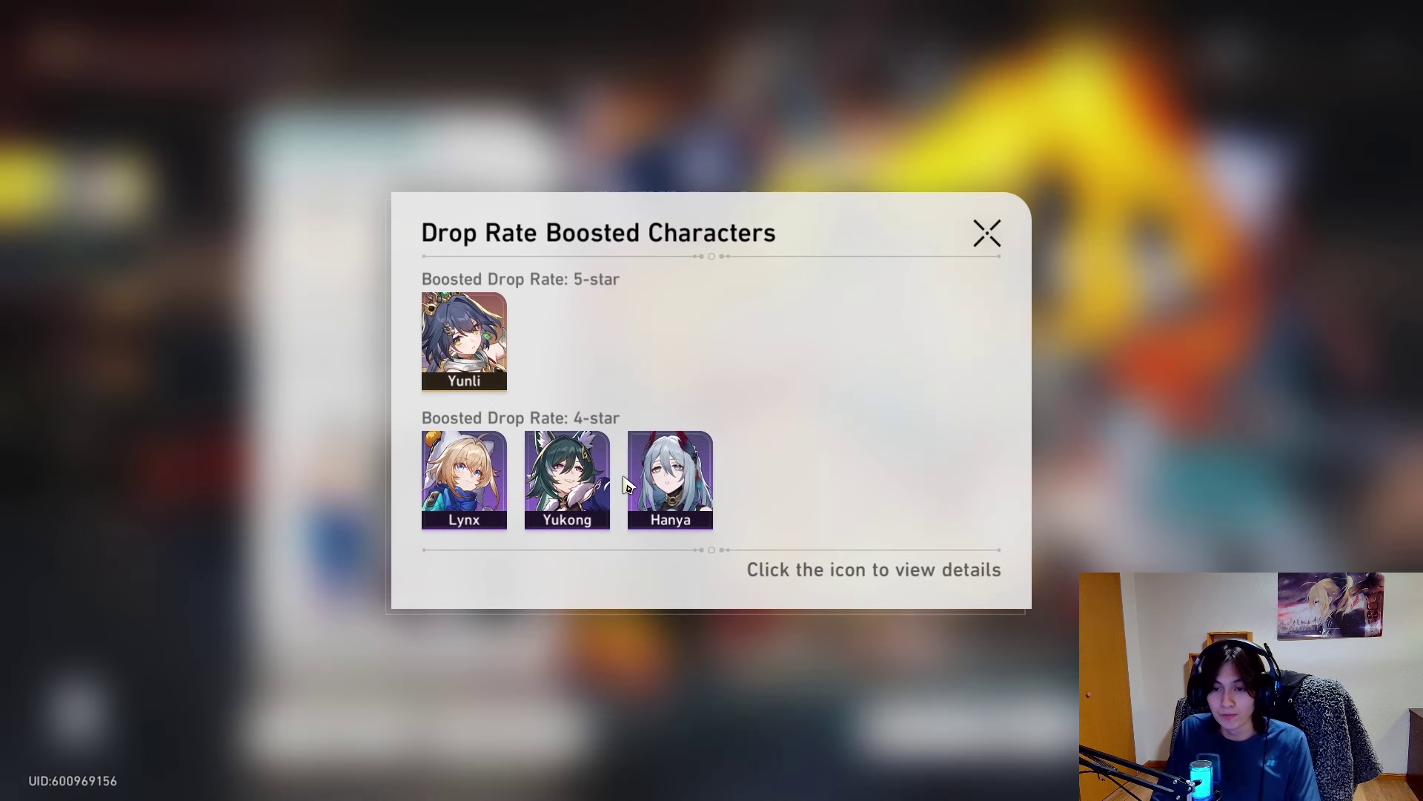
left_click(500, 369)
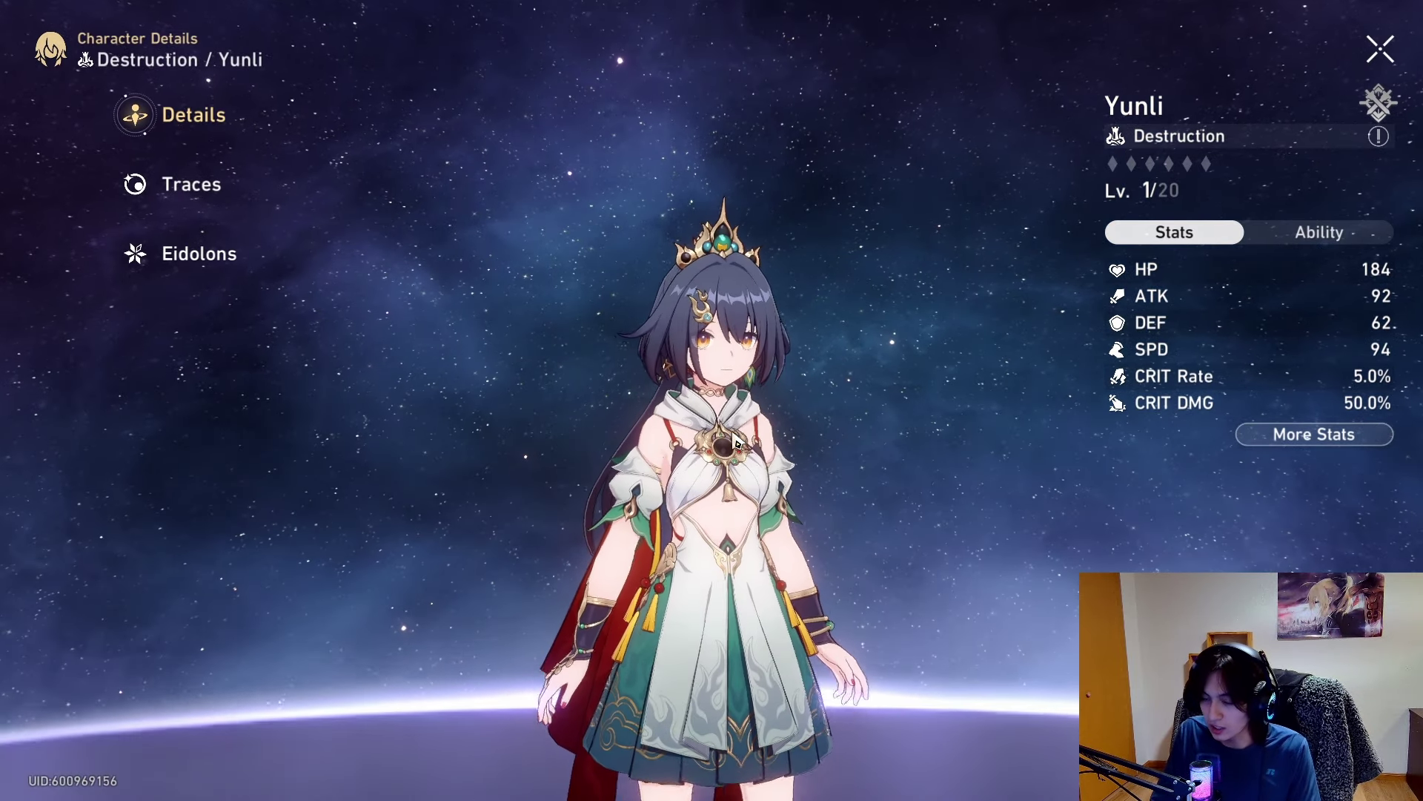
scroll(745, 449, "up", 3)
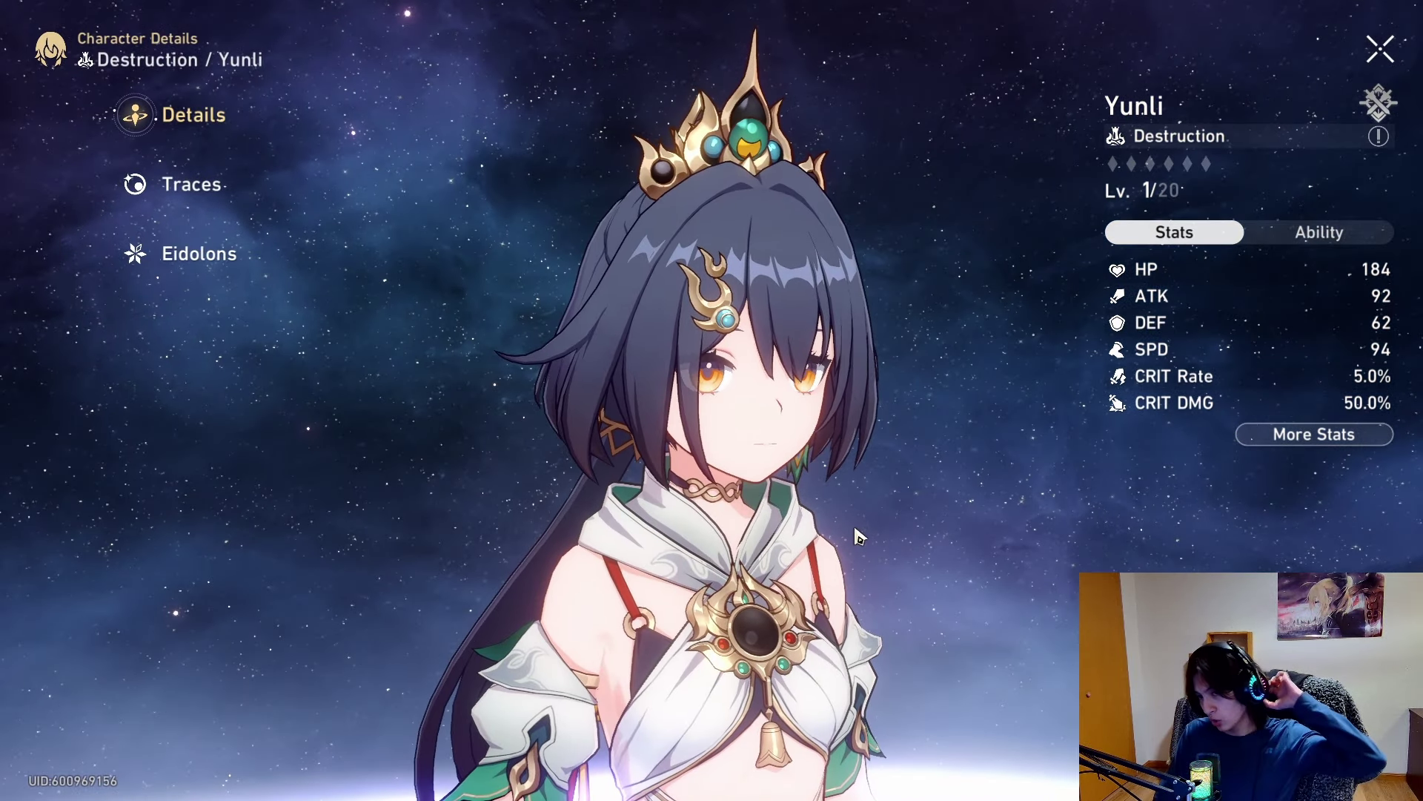
key("Escape")
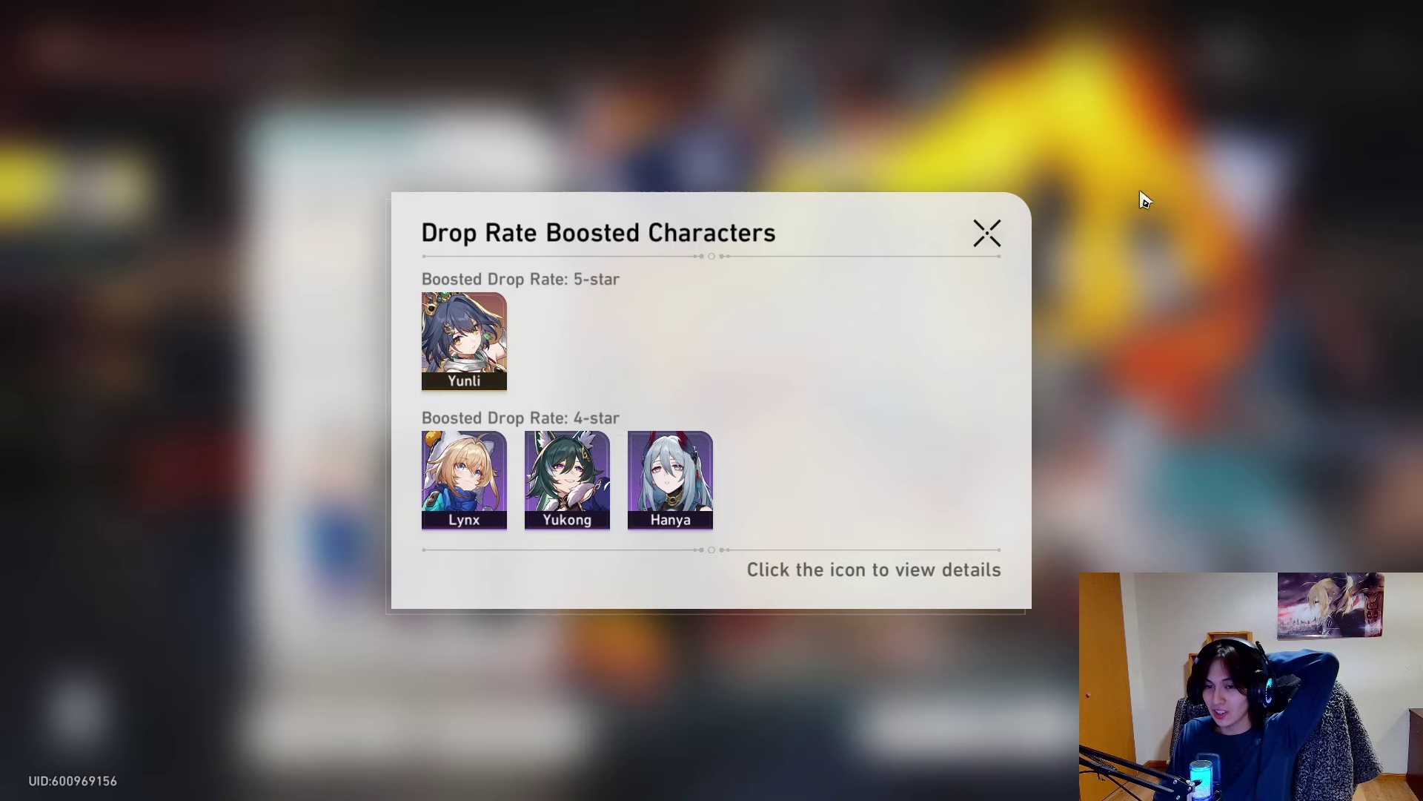
left_click(988, 233)
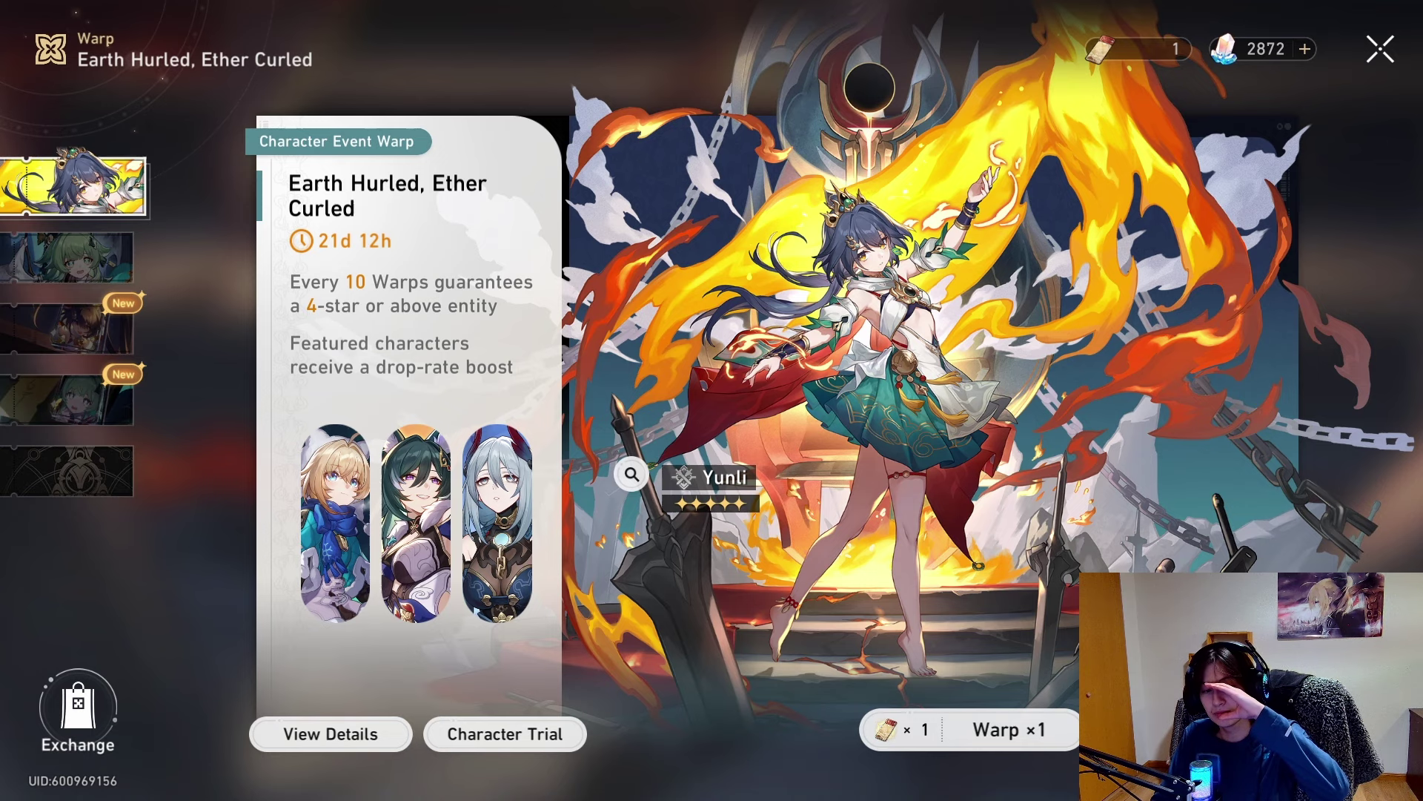
Step: Ten-warp on Yunli's banner, buying 9 Special Passes for 1440 Stellar Jade, then dismiss the results
left_click(1008, 729)
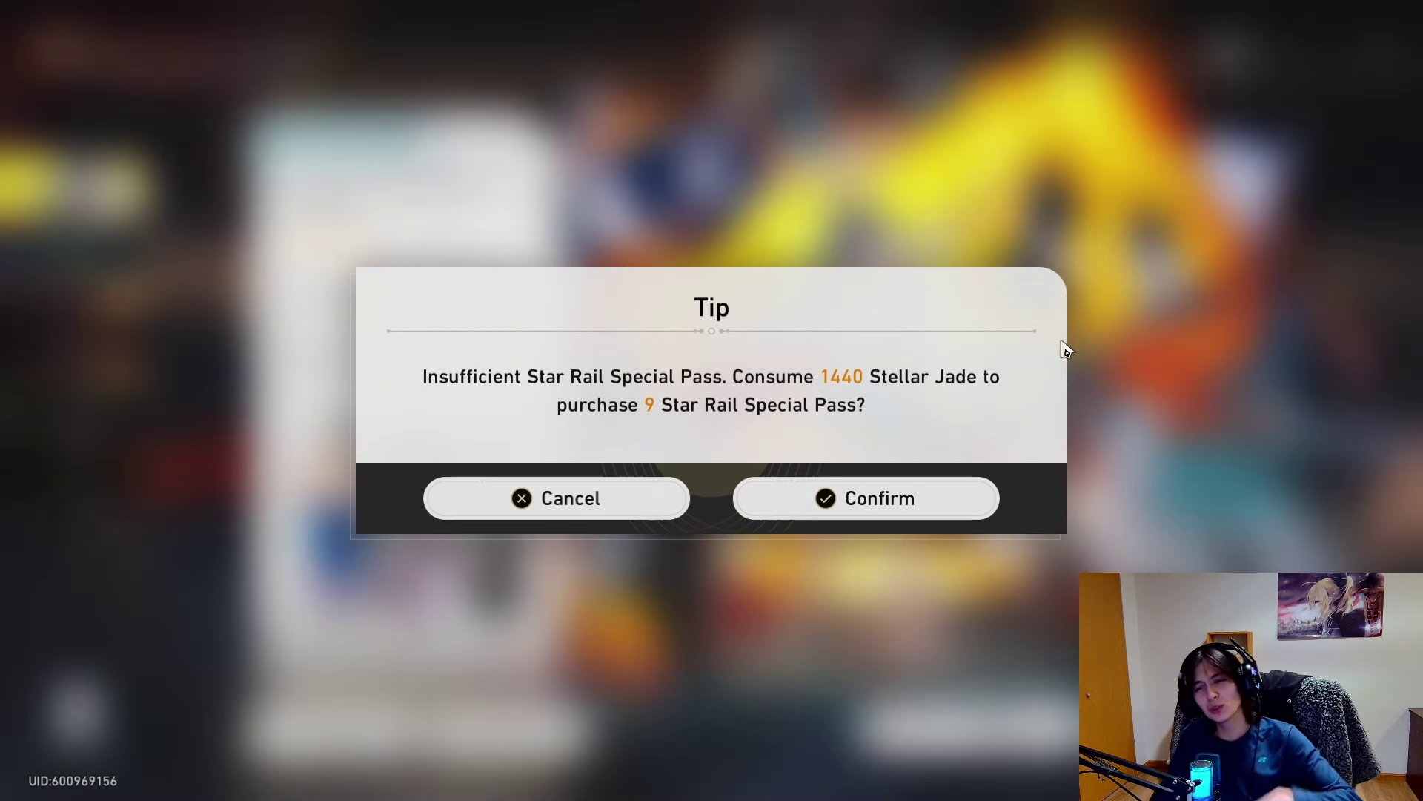
left_click(912, 496)
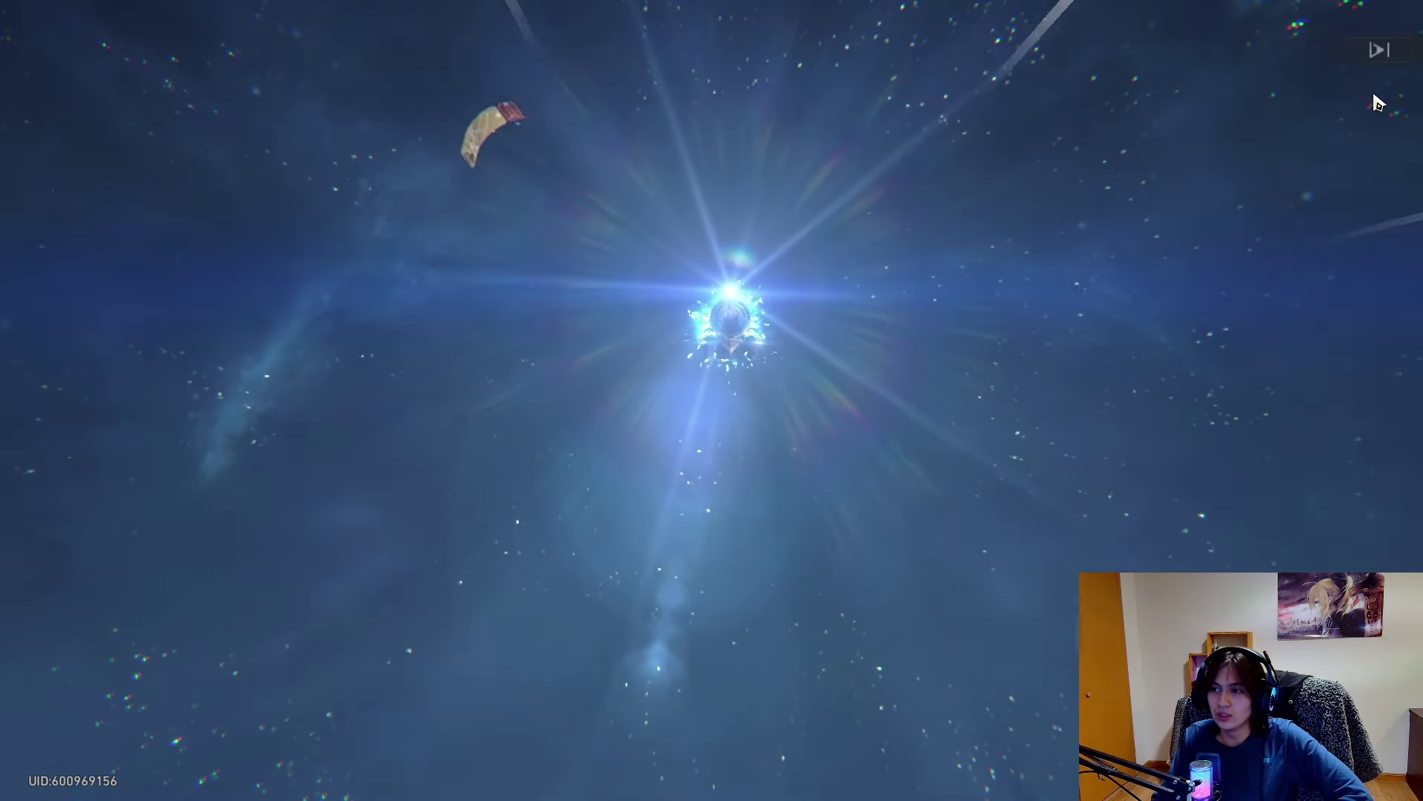
left_click(1378, 49)
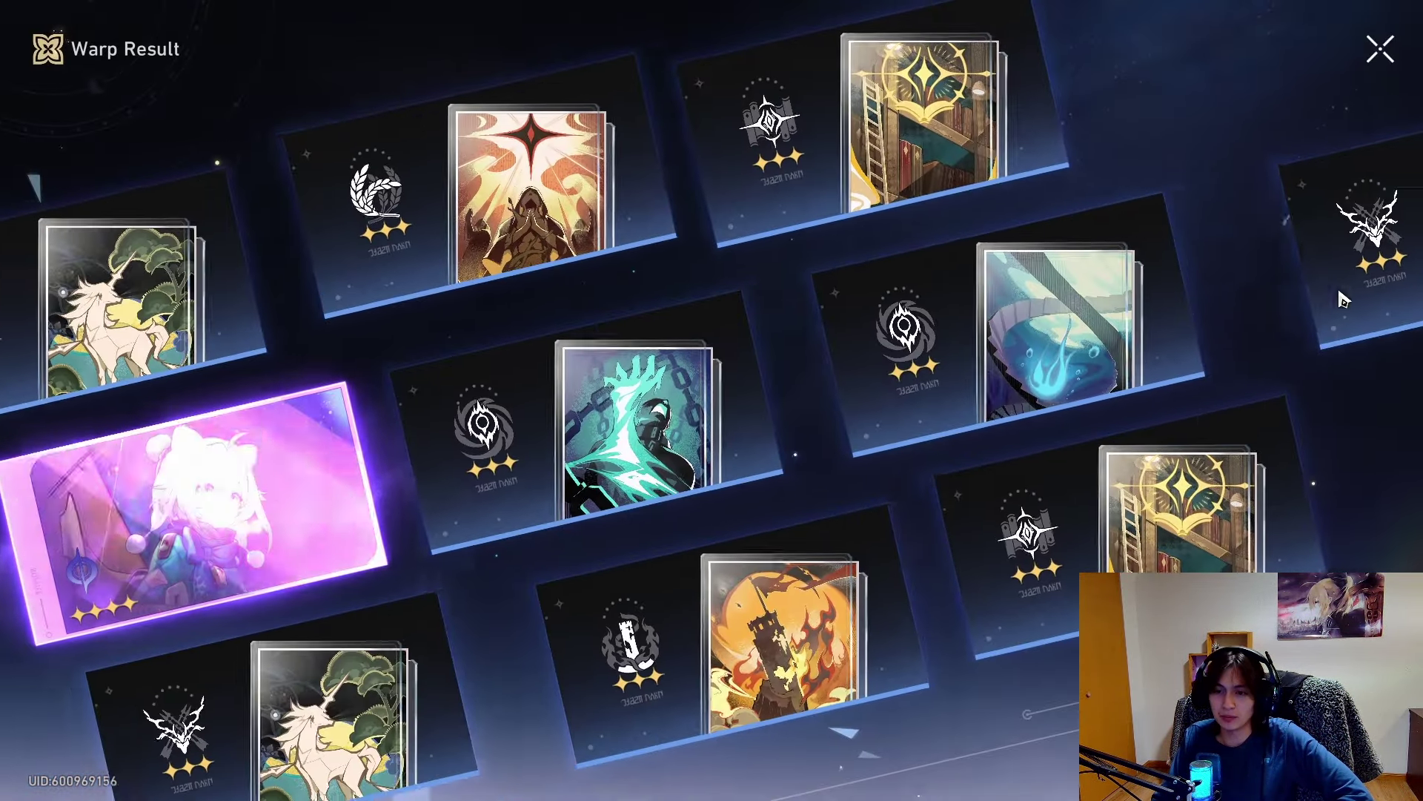
left_click(1379, 49)
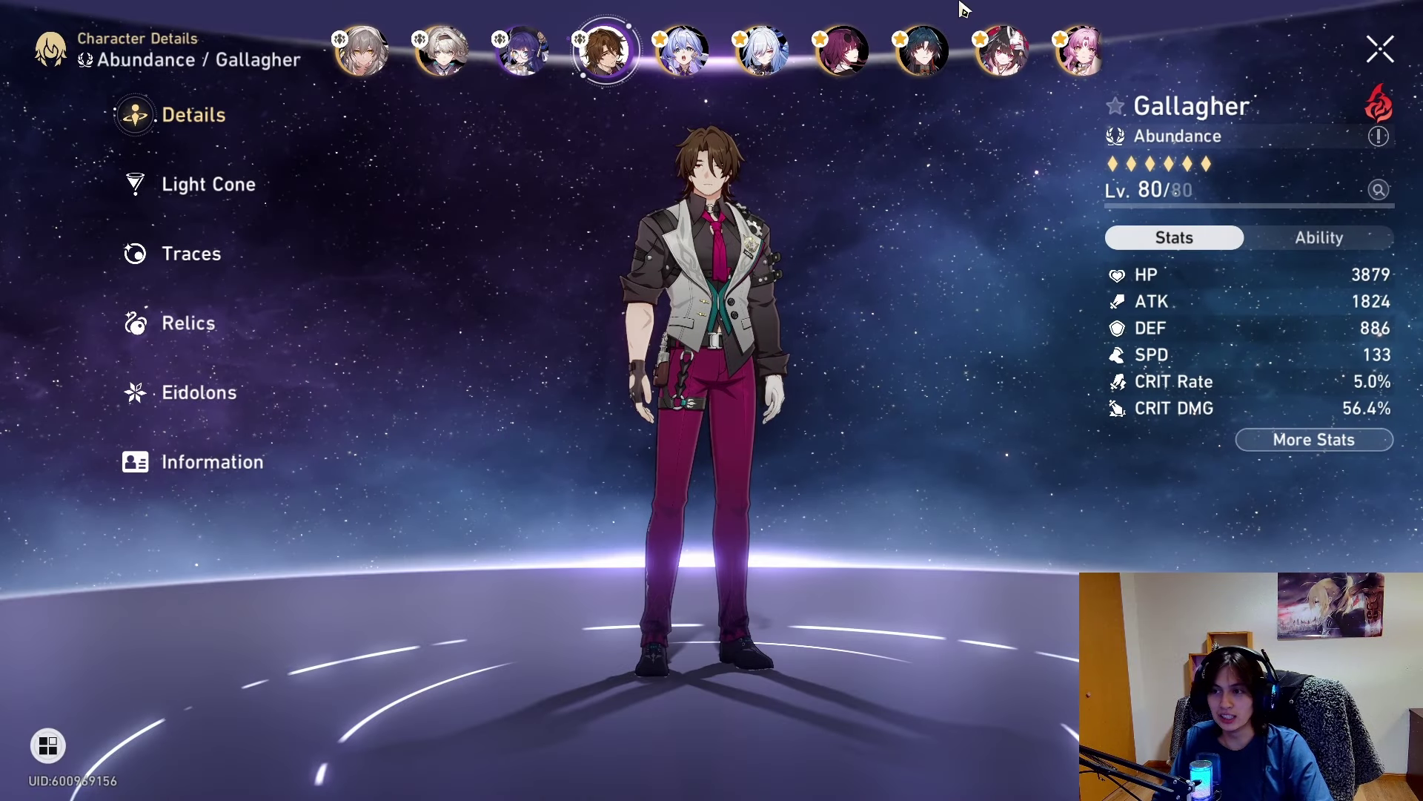
scroll(946, 54, "down", 5)
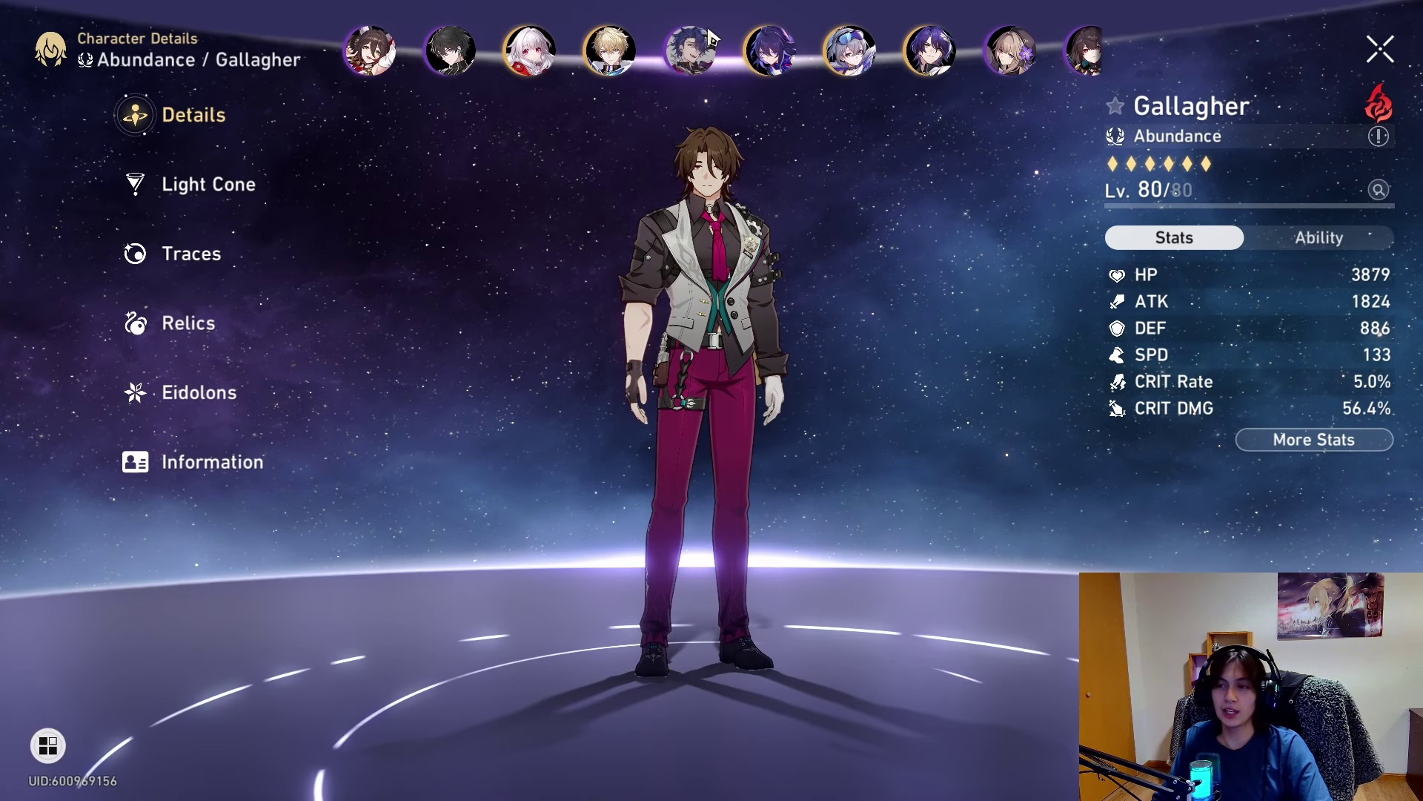
scroll(865, 57, "down", 5)
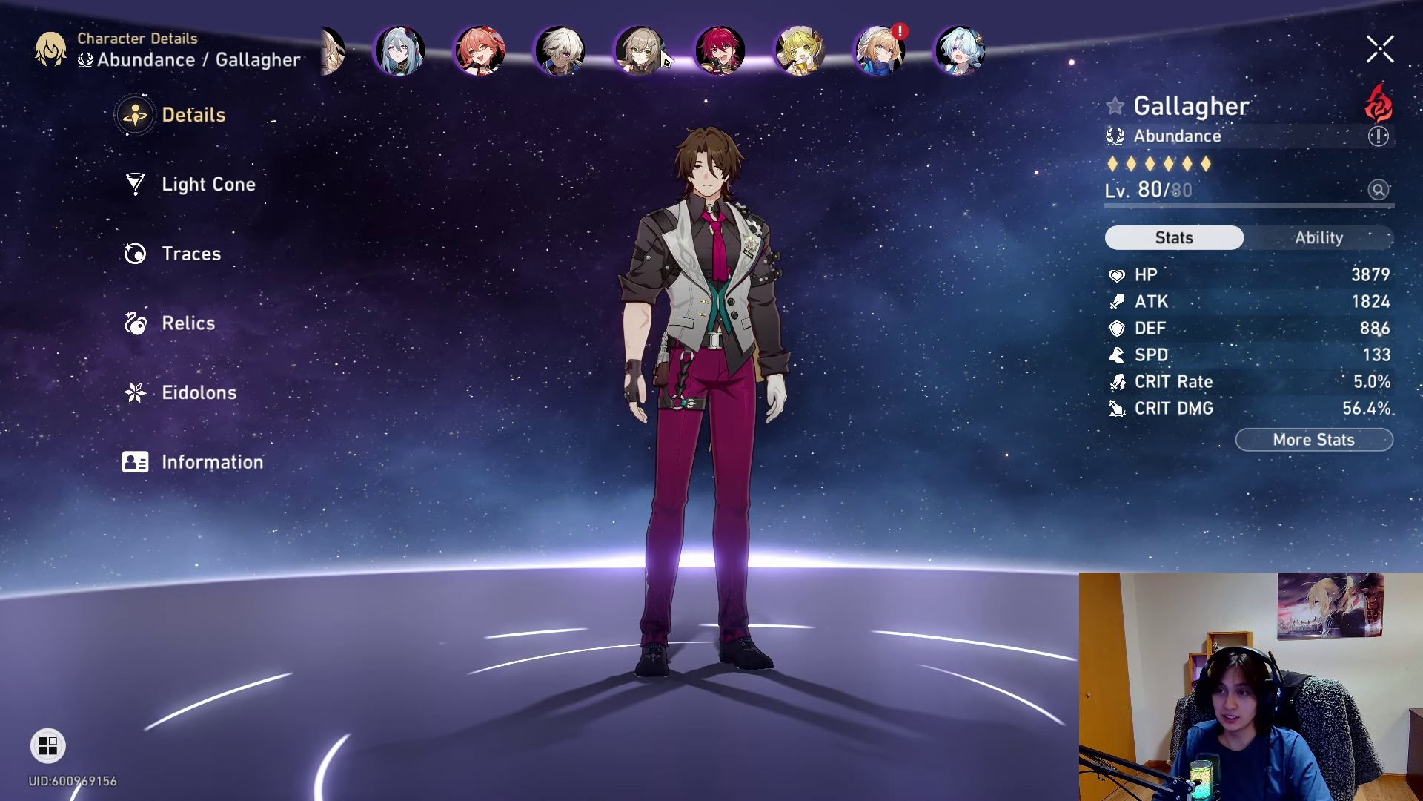
scroll(325, 331, "down", 1)
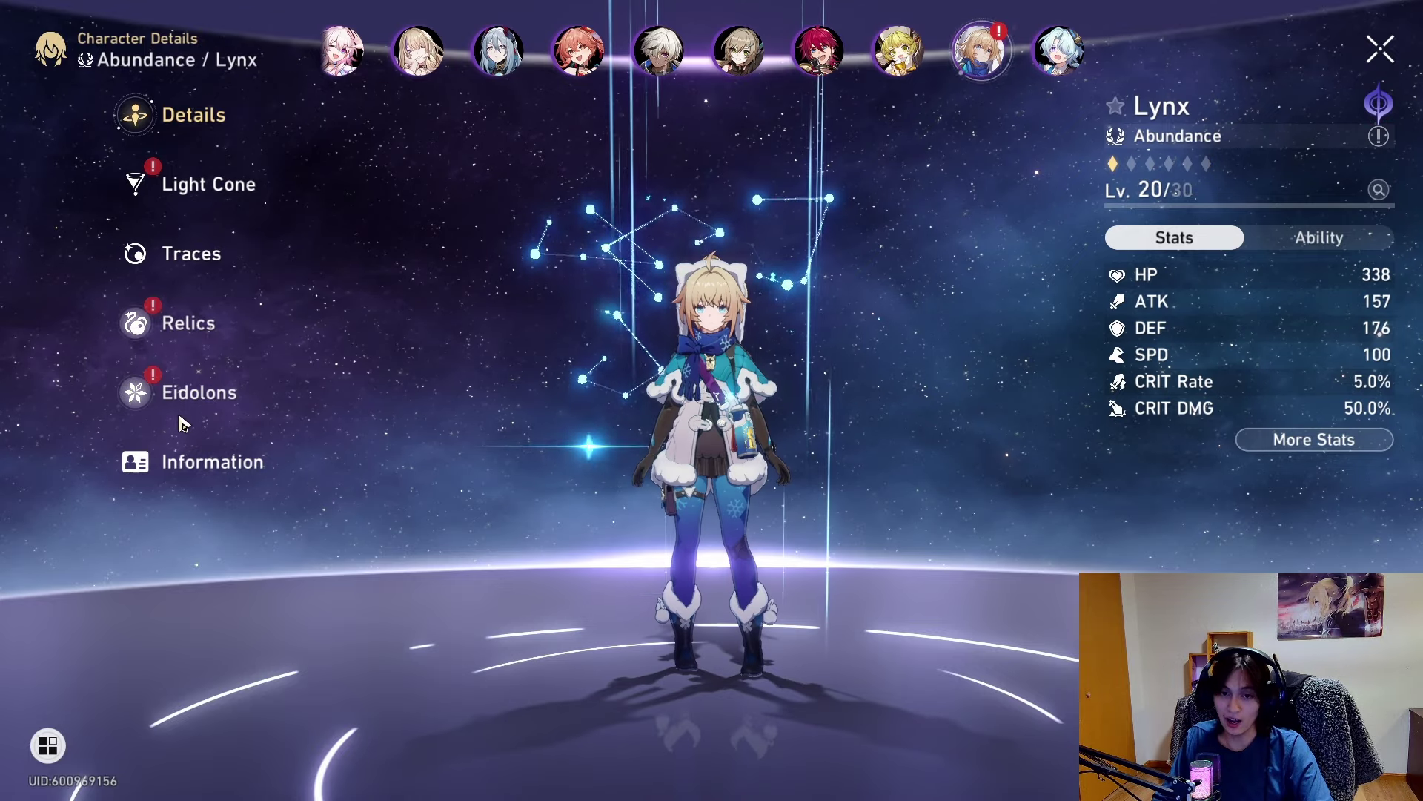
left_click(200, 391)
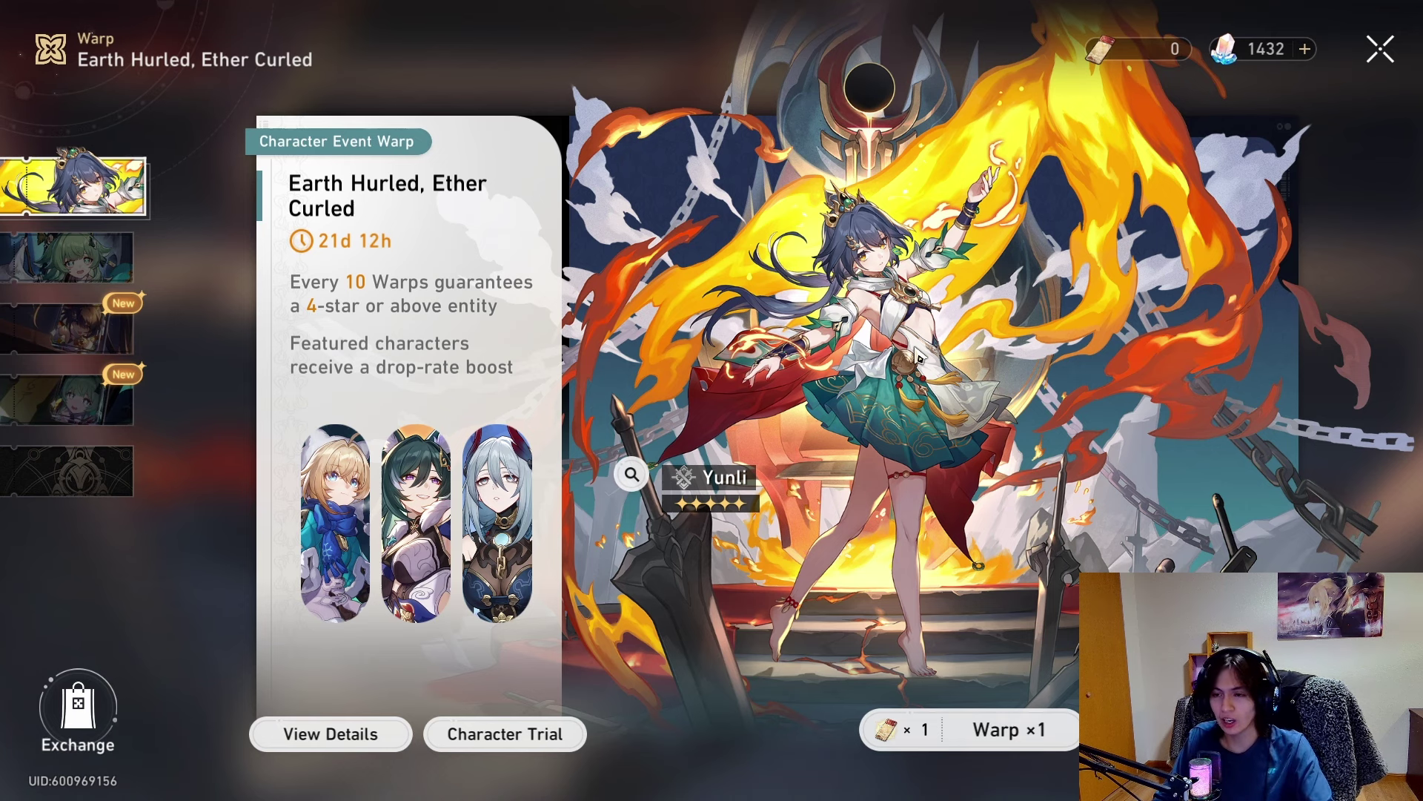
Step: Return from warps to Dreamflux Reef and rotate and tilt the camera around Gallagher
key("Escape")
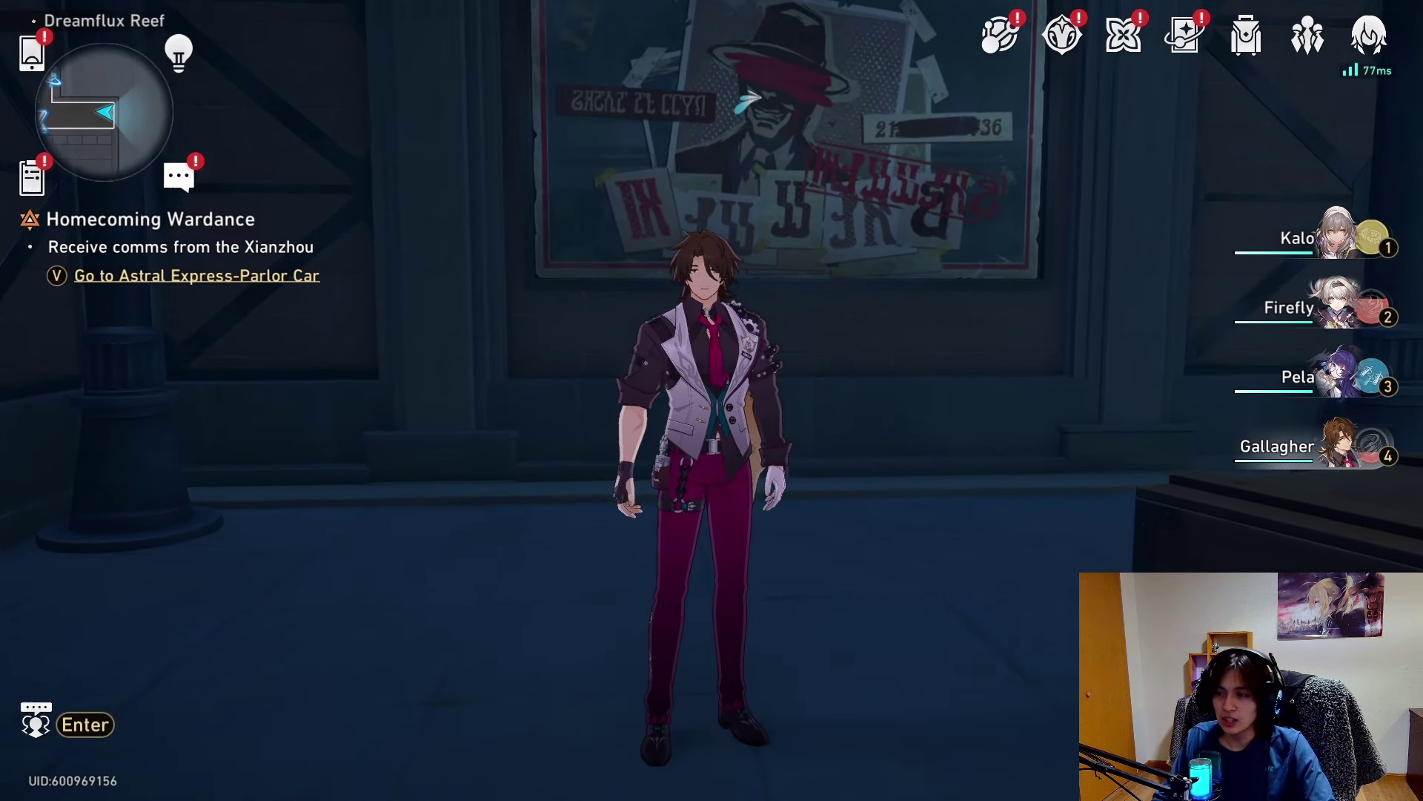
left_click_drag(712, 401, 445, 400)
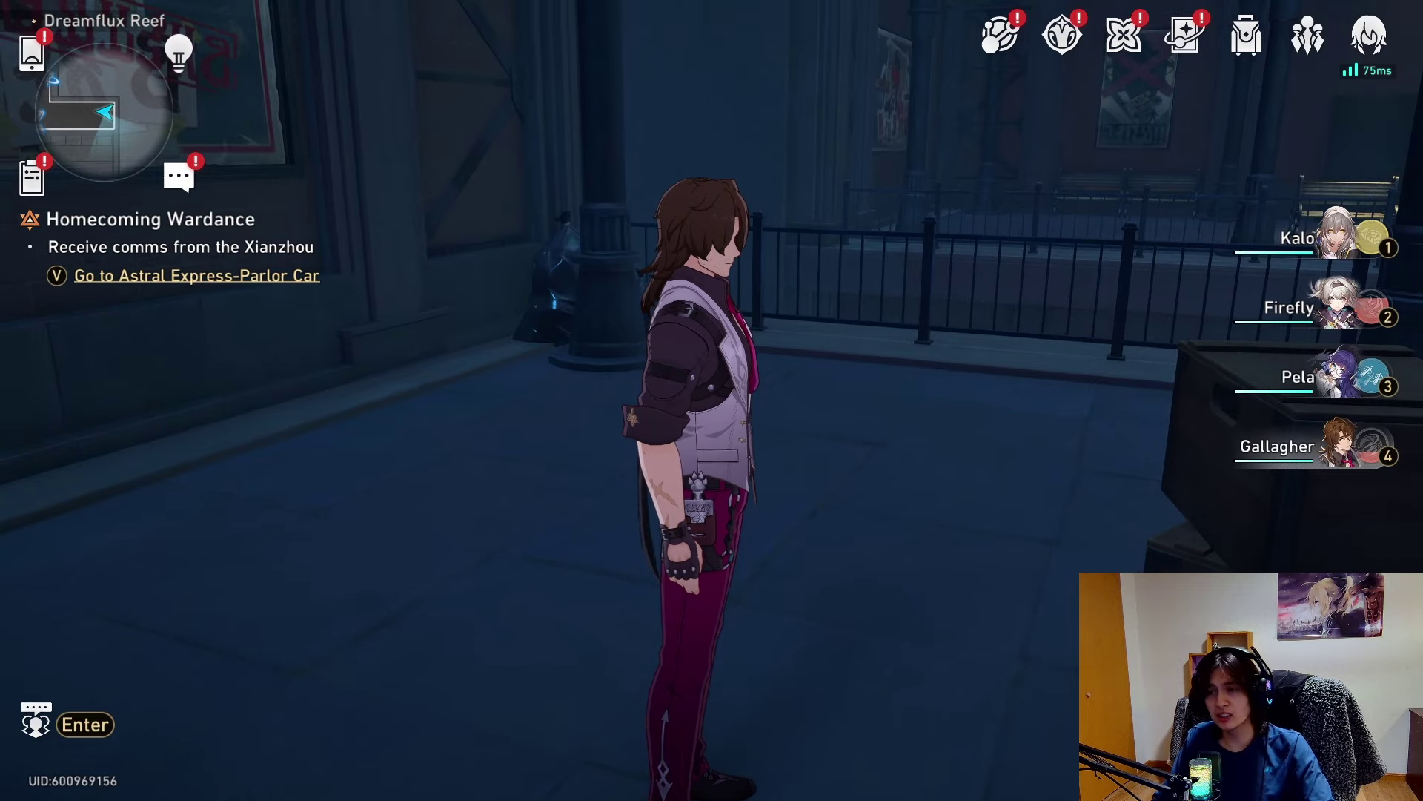
left_click_drag(712, 445, 712, 378)
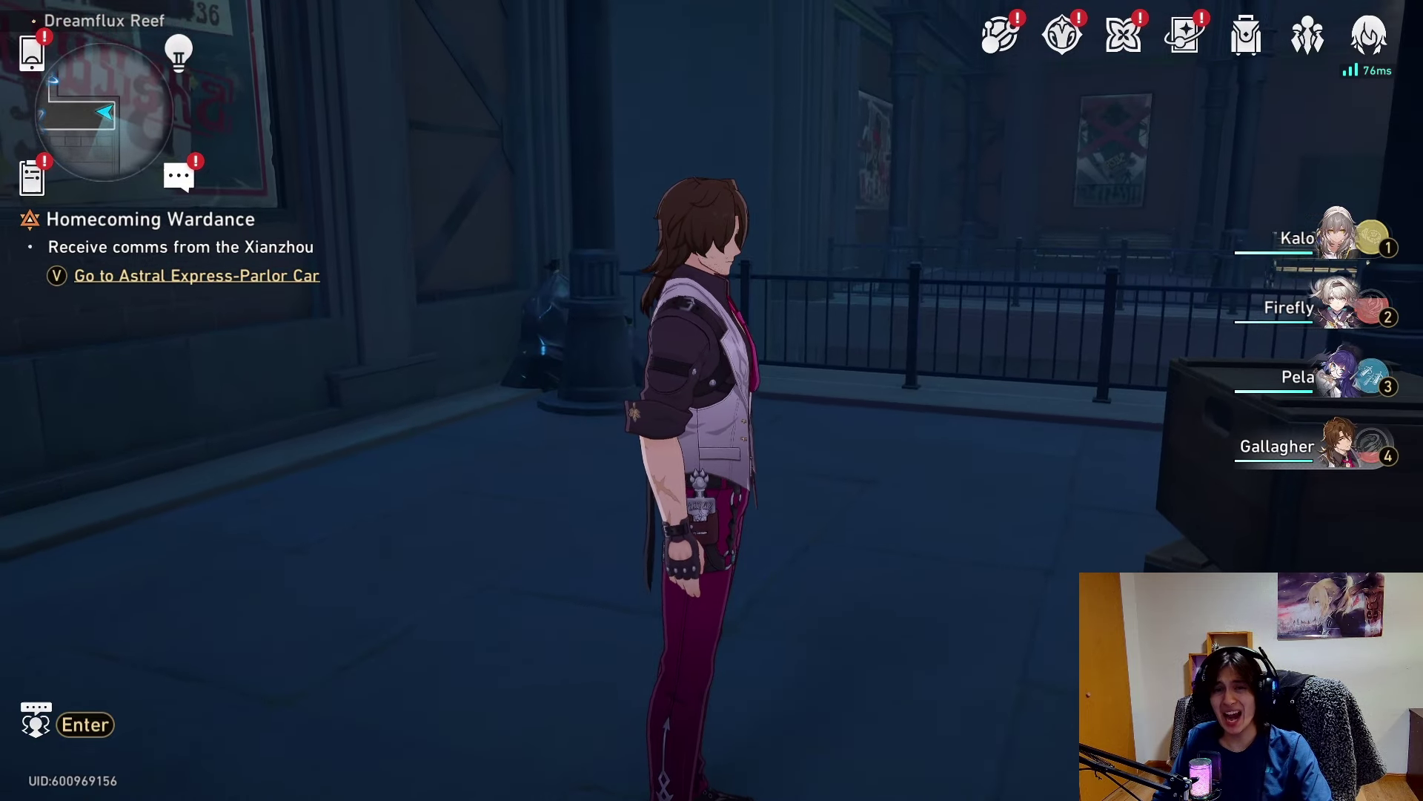